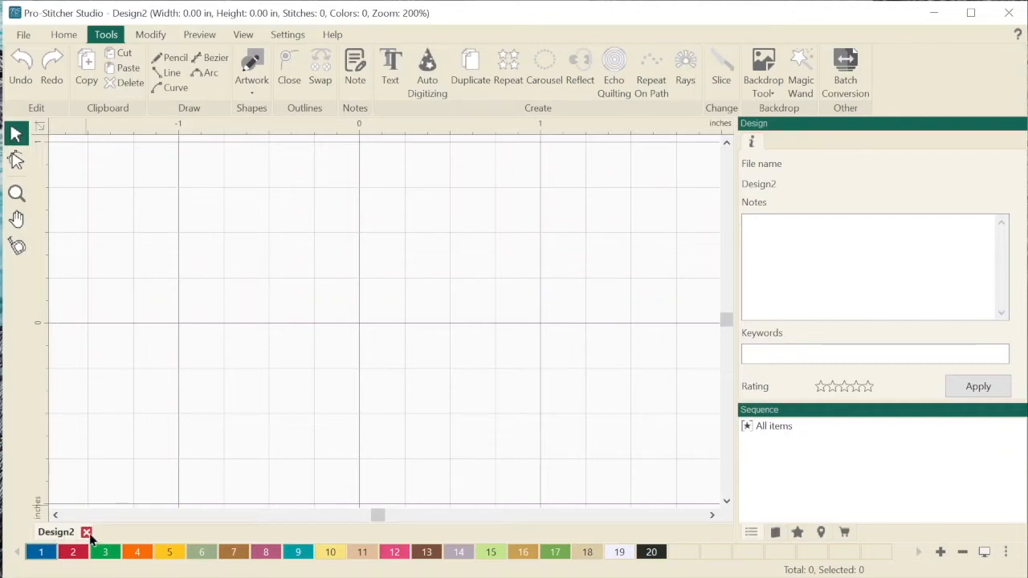
Close the empty Design2 document.
{"action": "left_click", "coordinate": [86, 533]}
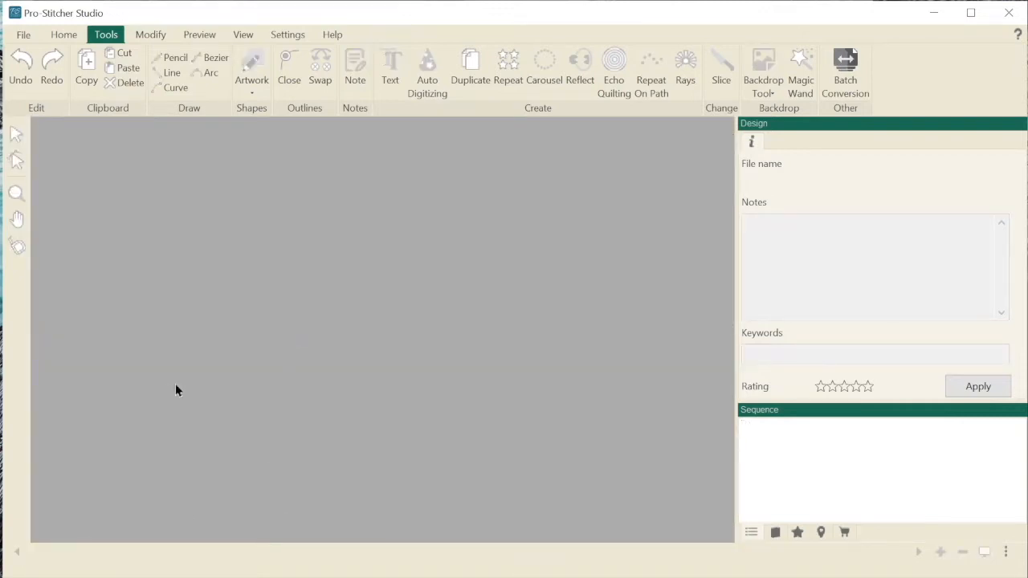
{"action": "double_click", "coordinate": [111, 40]}
{"action": "double_click", "coordinate": [69, 37]}
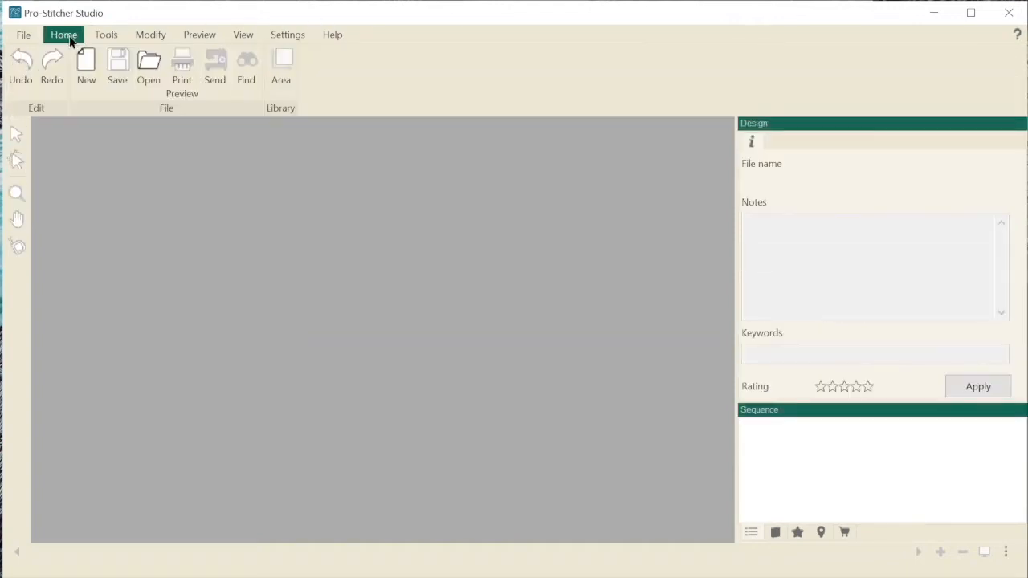
{"action": "left_click", "coordinate": [96, 38]}
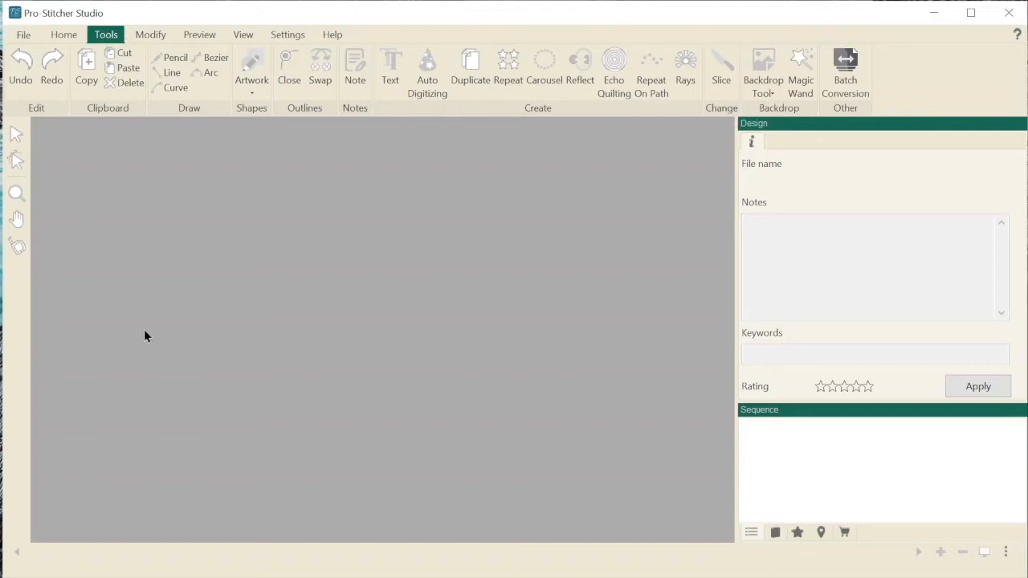
{"action": "double_click", "coordinate": [110, 35]}
{"action": "double_click", "coordinate": [110, 36]}
{"action": "double_click", "coordinate": [110, 34]}
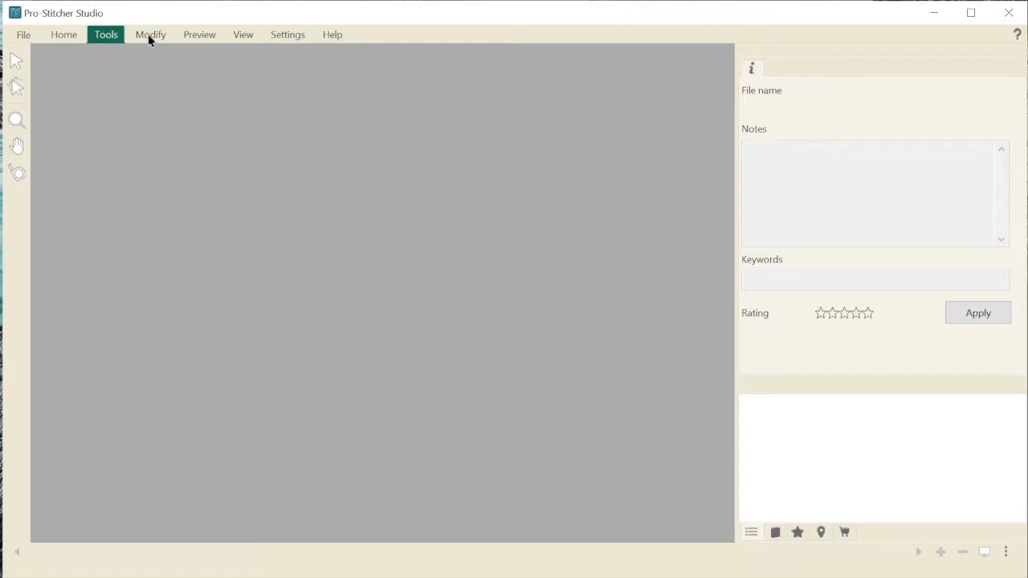
{"action": "double_click", "coordinate": [148, 34]}
{"action": "left_click", "coordinate": [103, 35]}
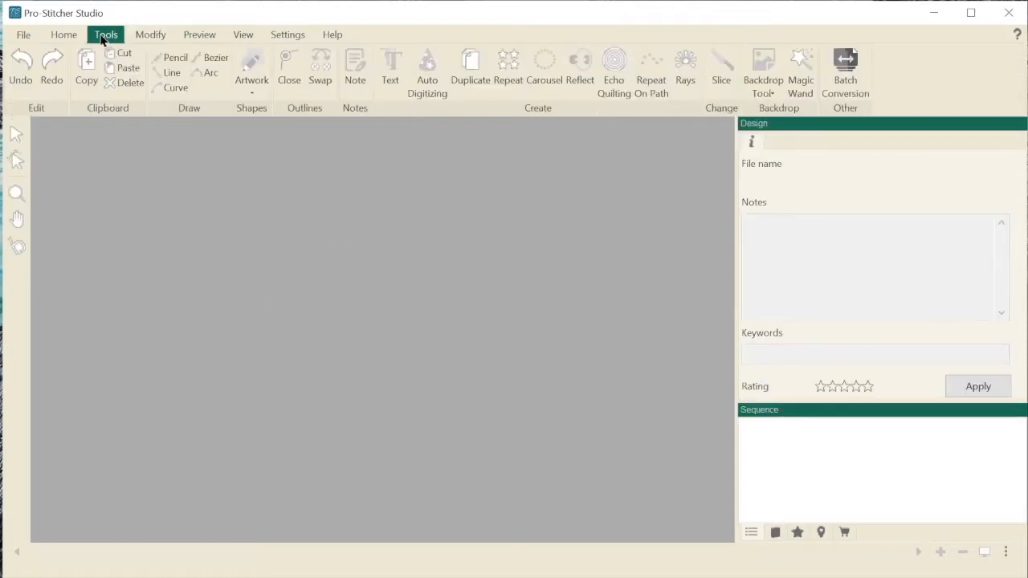
{"action": "left_click", "coordinate": [227, 332]}
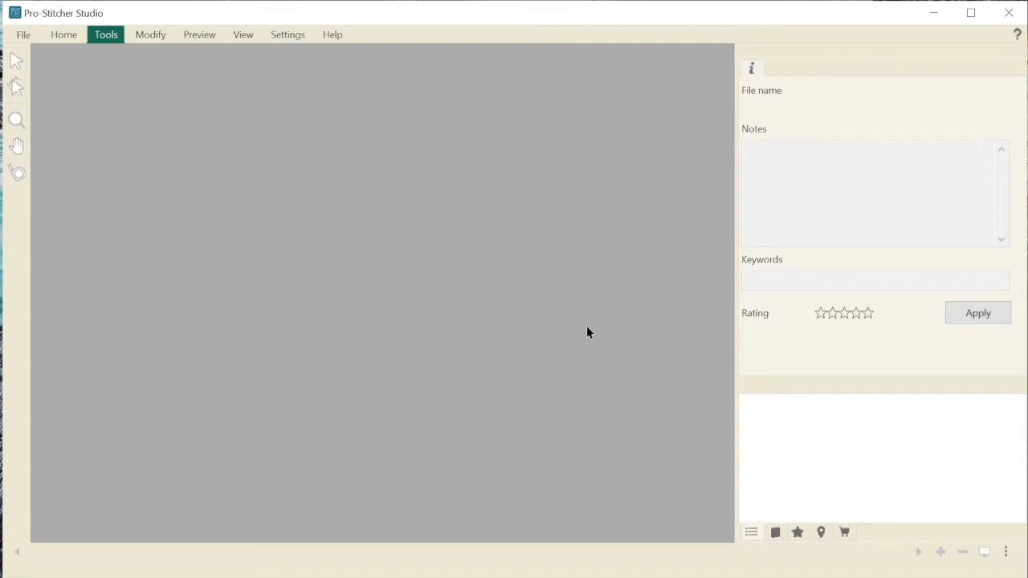
{"action": "left_click", "coordinate": [145, 35]}
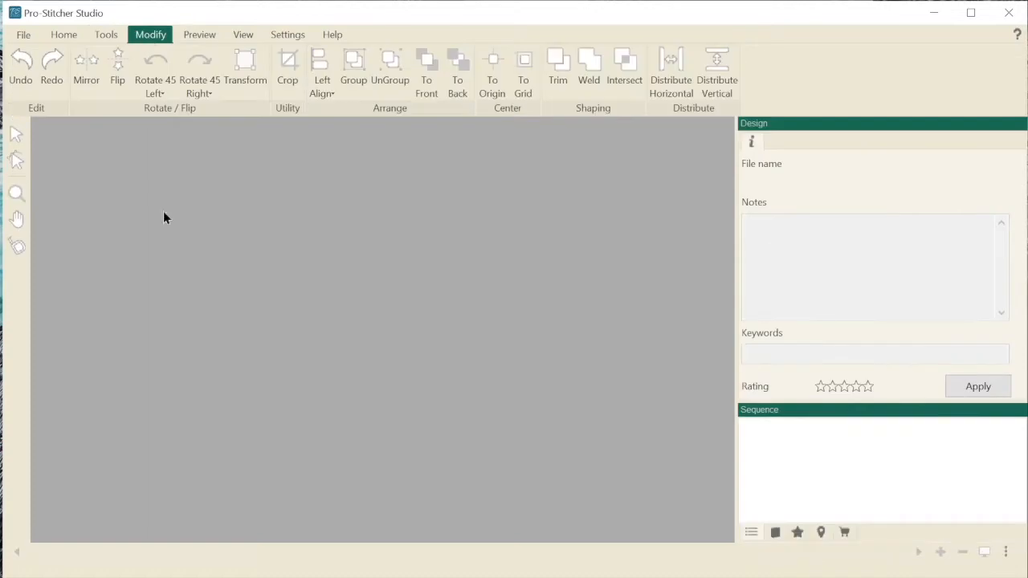
{"action": "left_click", "coordinate": [207, 400]}
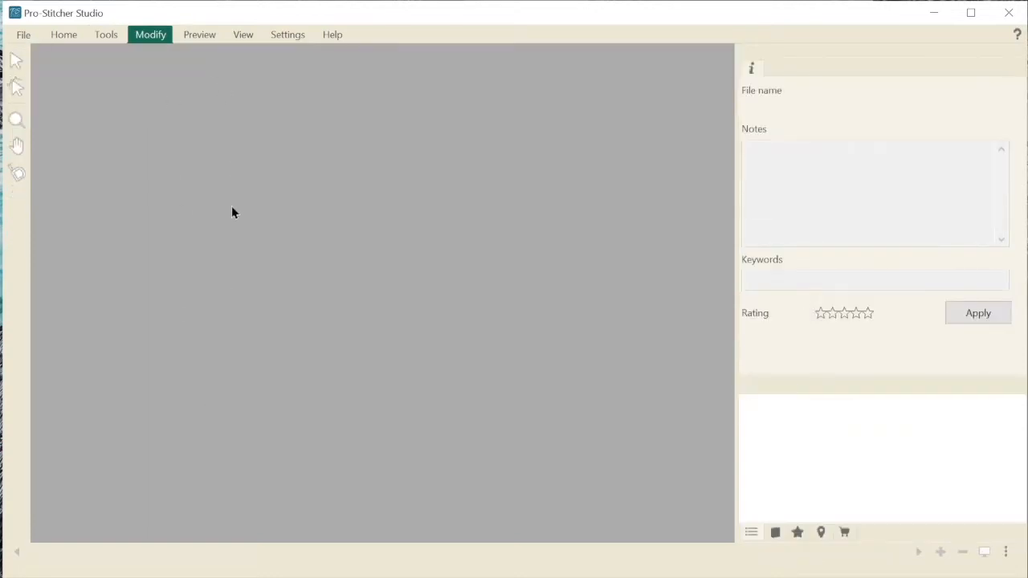
{"action": "left_click", "coordinate": [157, 35]}
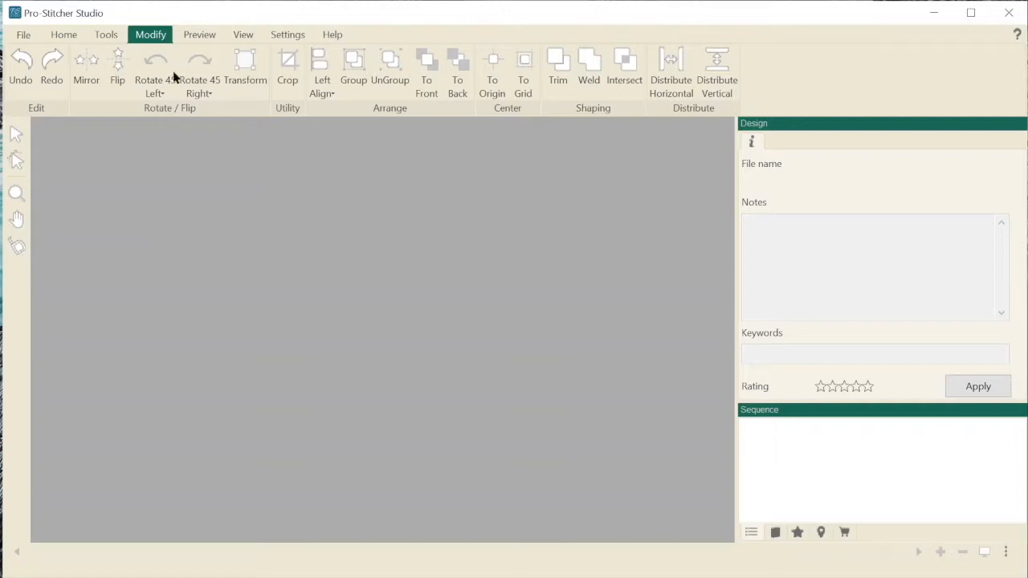
{"action": "left_click", "coordinate": [49, 35]}
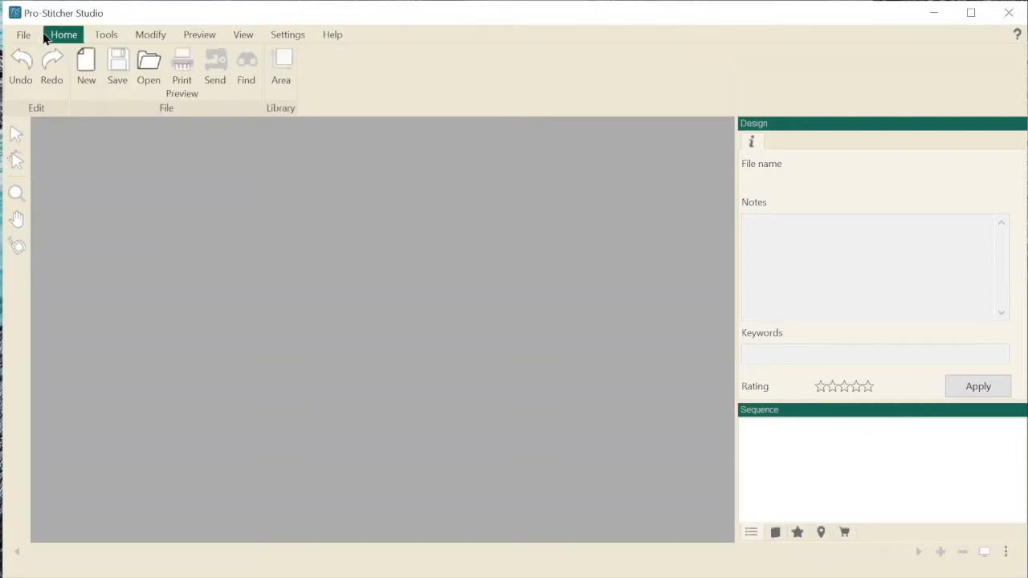
{"action": "left_click", "coordinate": [107, 37]}
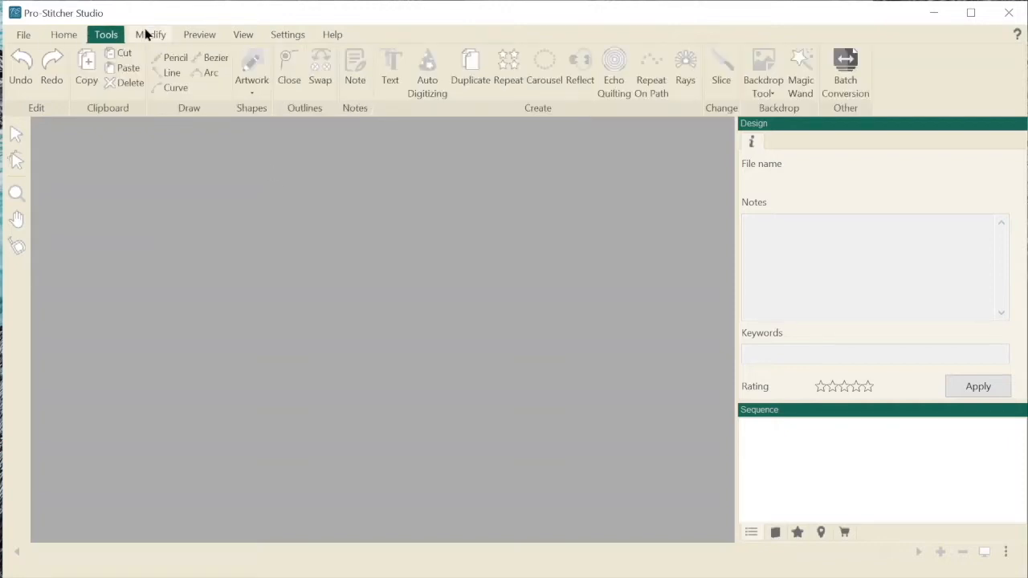
{"action": "left_click", "coordinate": [144, 36]}
{"action": "left_click", "coordinate": [103, 37]}
Create a new blank design.
{"action": "left_click", "coordinate": [71, 36]}
{"action": "left_click", "coordinate": [89, 72]}
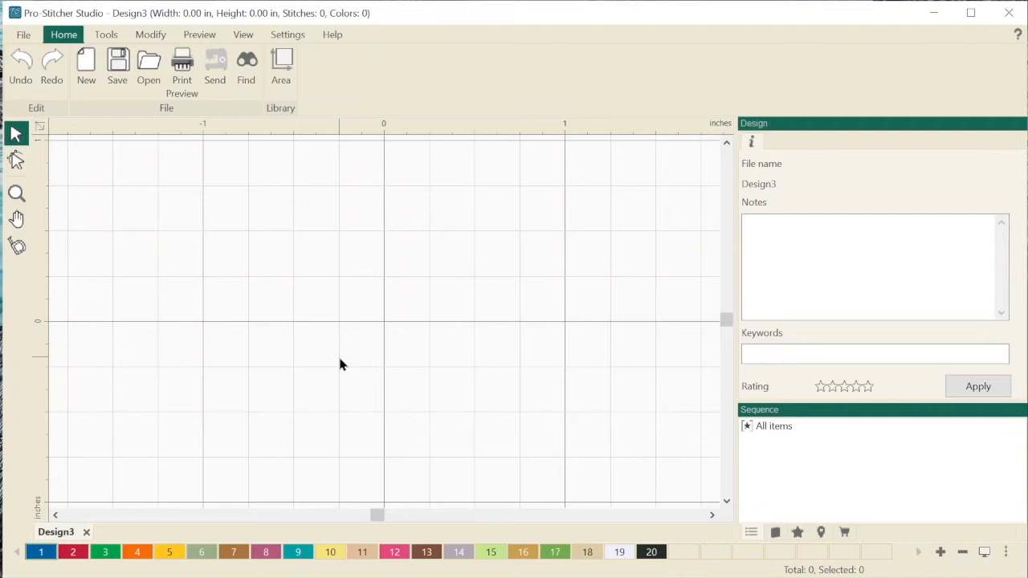
{"action": "scroll", "coordinate": [329, 345], "scroll_direction": "down", "scroll_amount": 6}
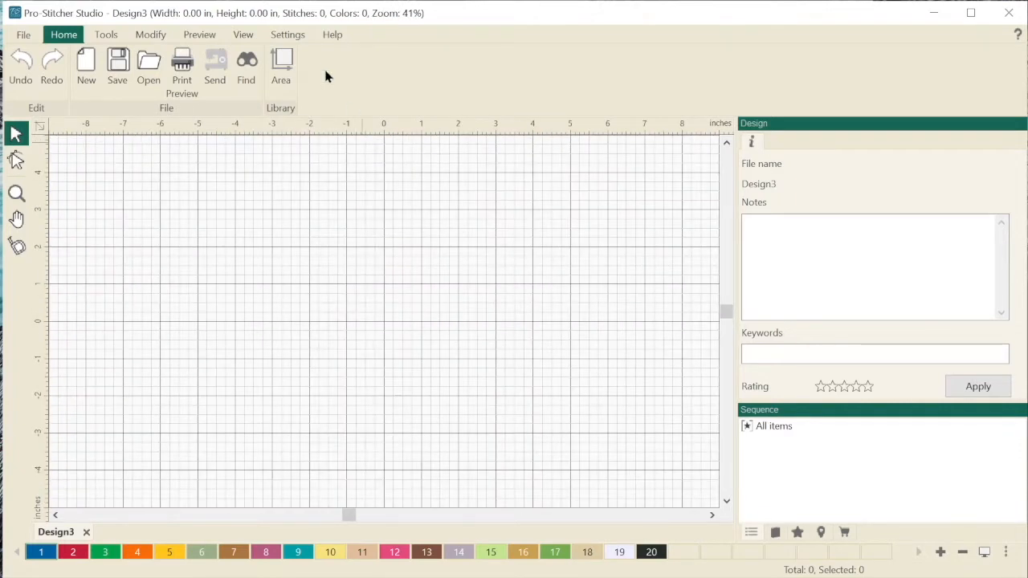
Load the AutoDigi_Flowers image from the Images folder as the design's backdrop.
{"action": "left_click", "coordinate": [109, 36]}
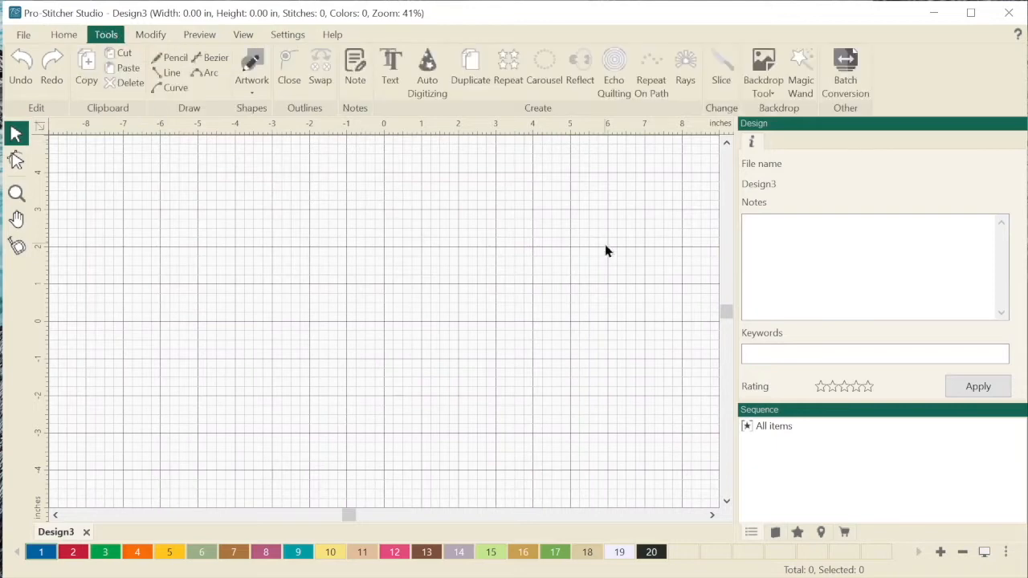
{"action": "left_click", "coordinate": [769, 91]}
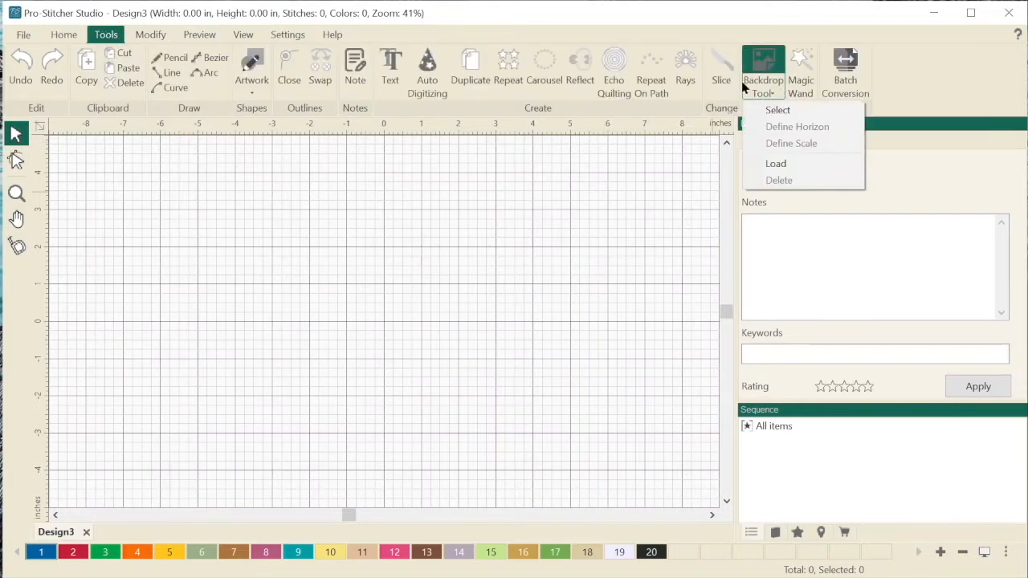
{"action": "left_click", "coordinate": [795, 164]}
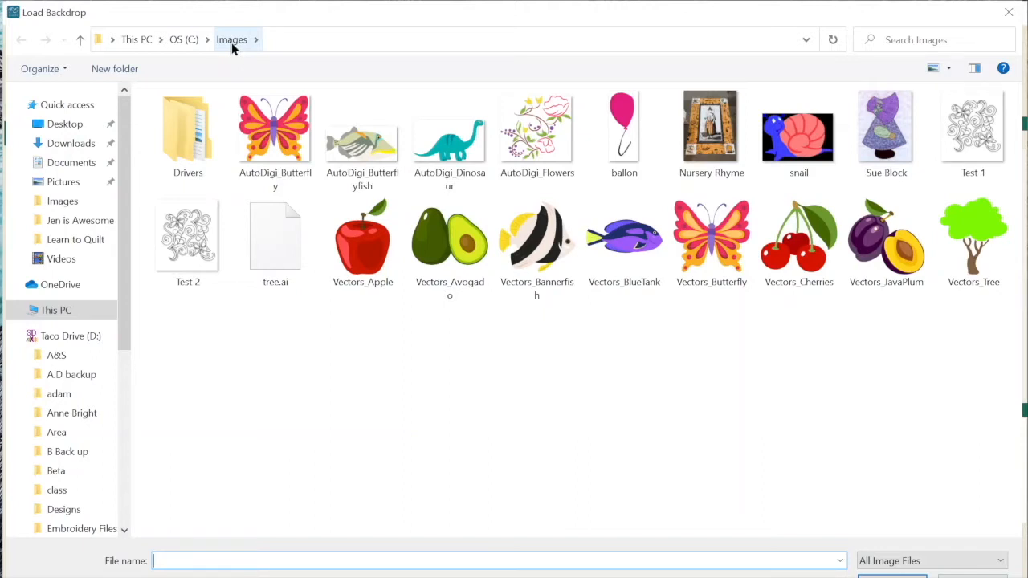
{"action": "left_click", "coordinate": [560, 183]}
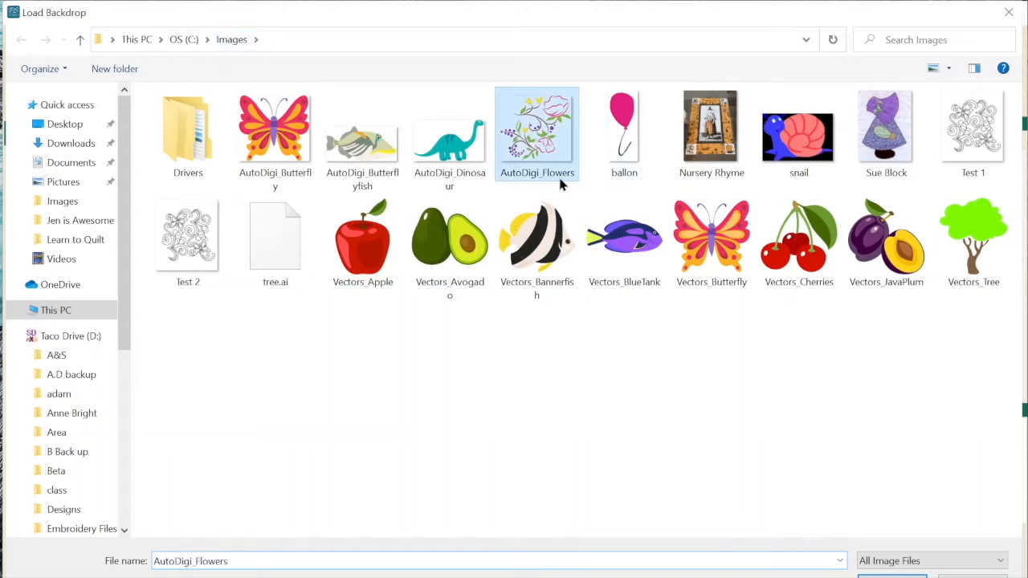
{"action": "left_click", "coordinate": [891, 577]}
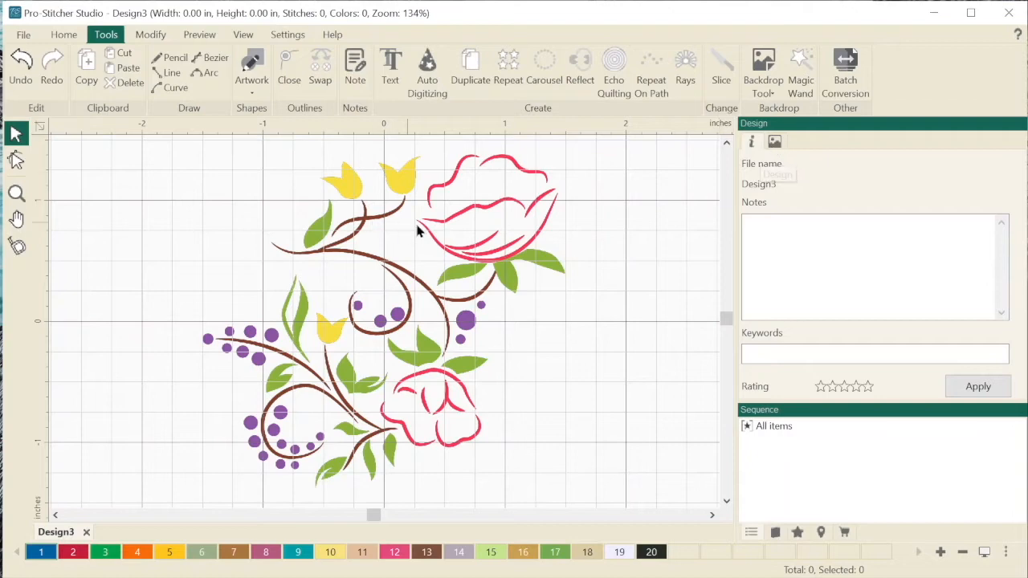
Resize the flower backdrop to 8 in wide and lighten it to about the middle of the lightness range.
{"action": "left_click", "coordinate": [776, 145]}
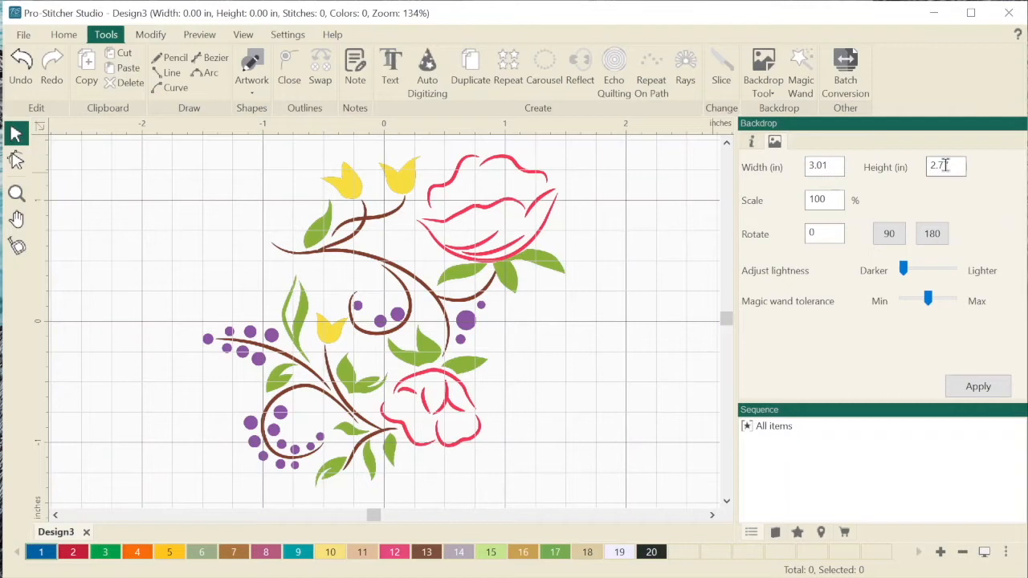
{"action": "left_click_drag", "start_coordinate": [839, 165], "coordinate": [747, 164]}
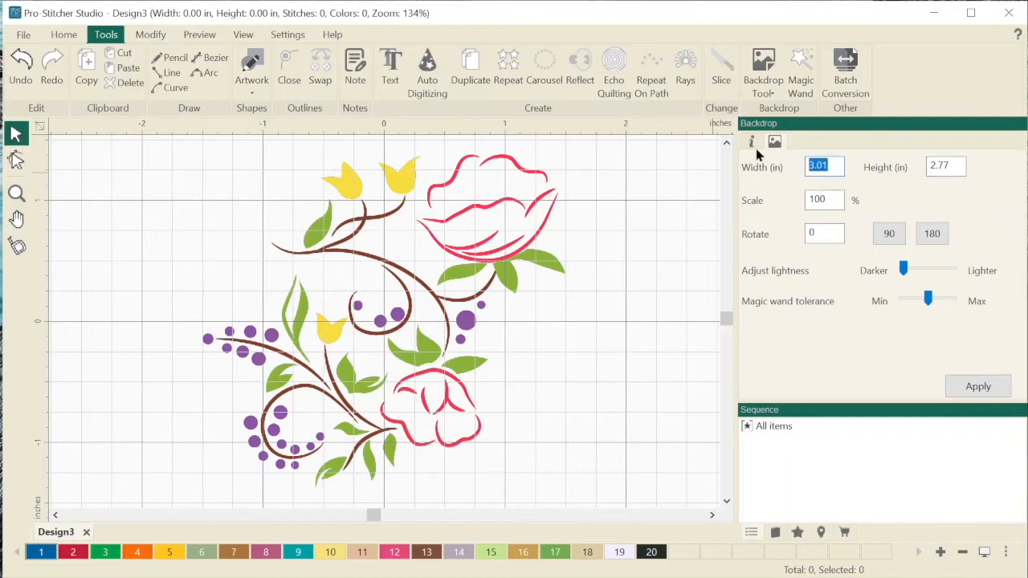
{"action": "type", "text": "8"}
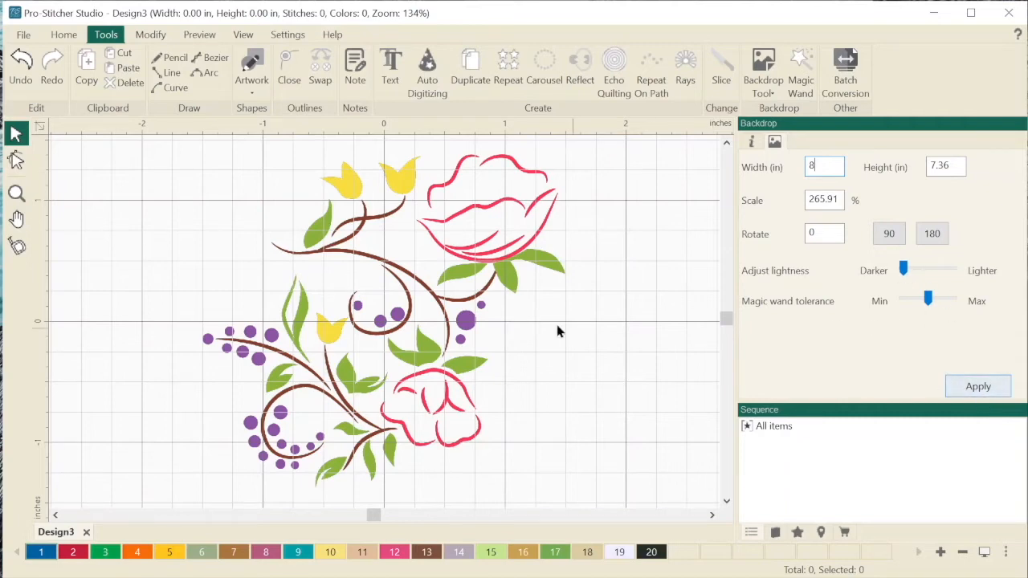
{"action": "left_click", "coordinate": [979, 387]}
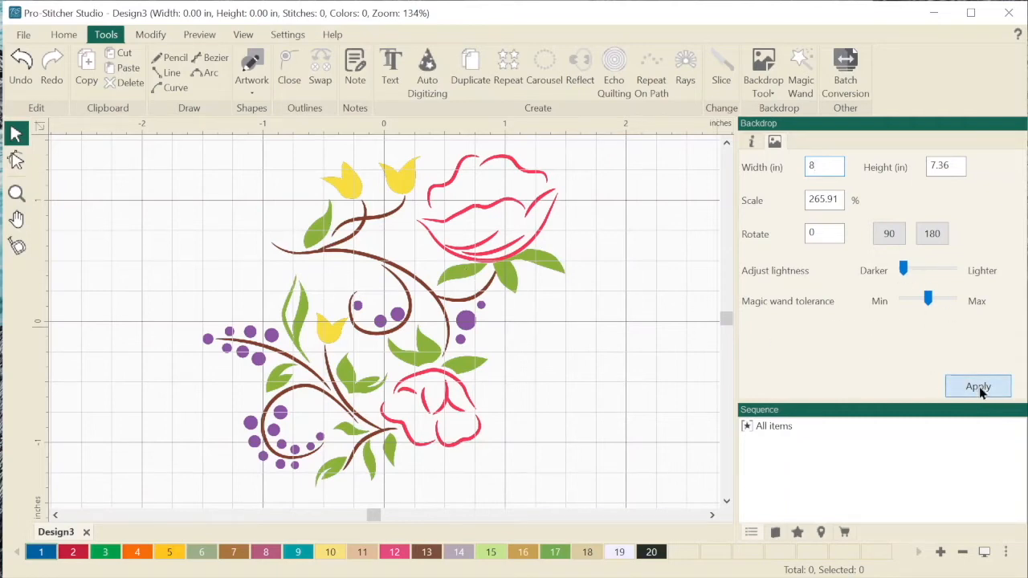
{"action": "scroll", "coordinate": [455, 288], "scroll_direction": "down", "scroll_amount": 2}
{"action": "scroll", "coordinate": [454, 288], "scroll_direction": "down", "scroll_amount": 1}
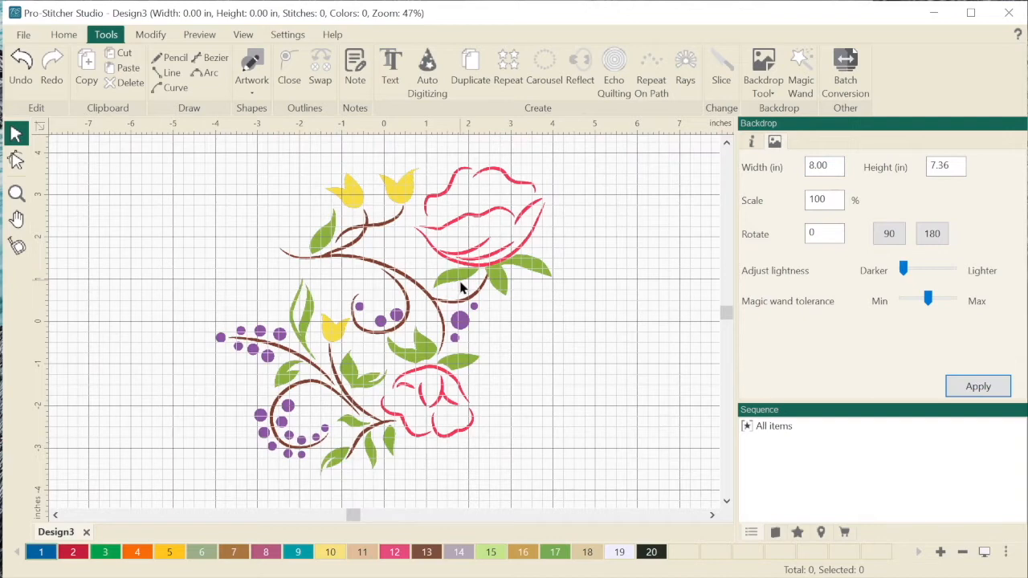
{"action": "scroll", "coordinate": [461, 288], "scroll_direction": "up", "scroll_amount": 1}
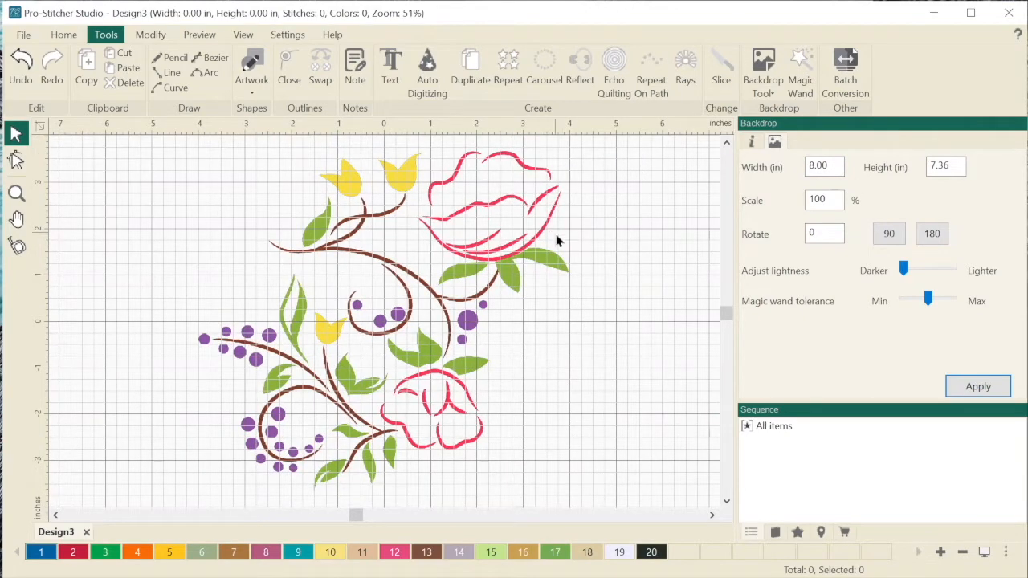
{"action": "left_click_drag", "start_coordinate": [903, 271], "coordinate": [929, 270]}
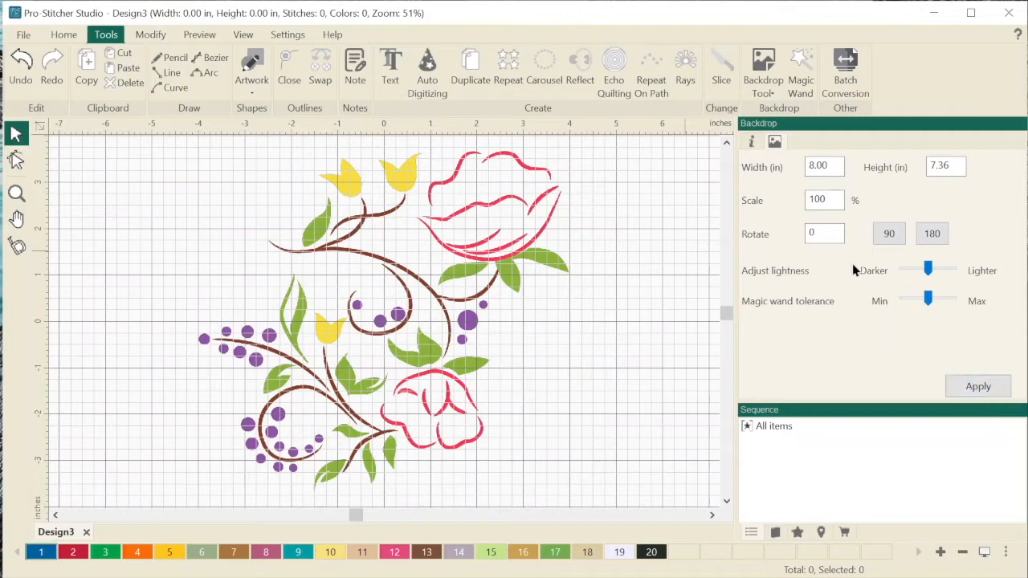
{"action": "left_click", "coordinate": [976, 390]}
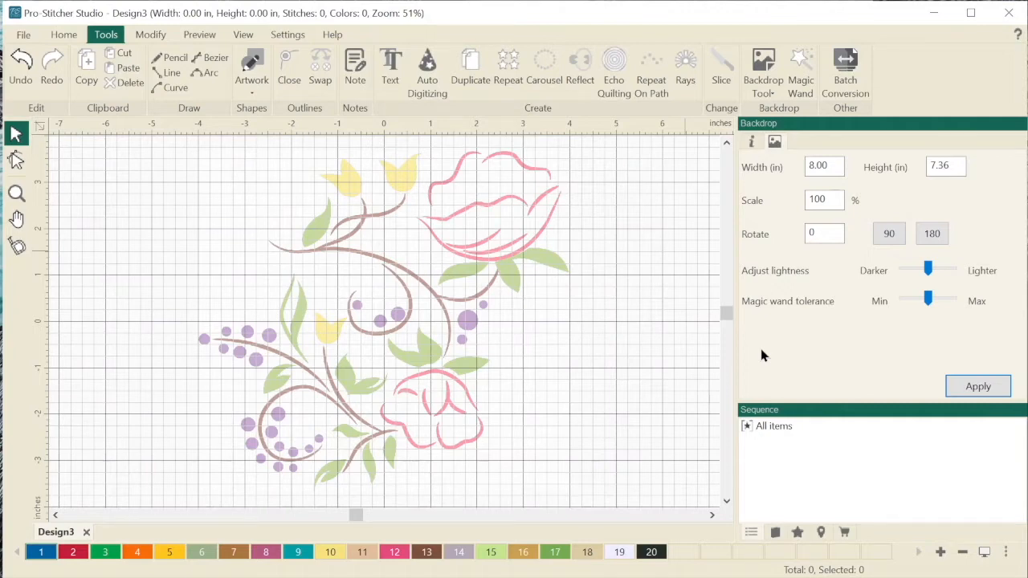
With the Arc tool, trace from the upper brown stem's left tip along the stem and around the inner curl to its end.
{"action": "left_click", "coordinate": [209, 73]}
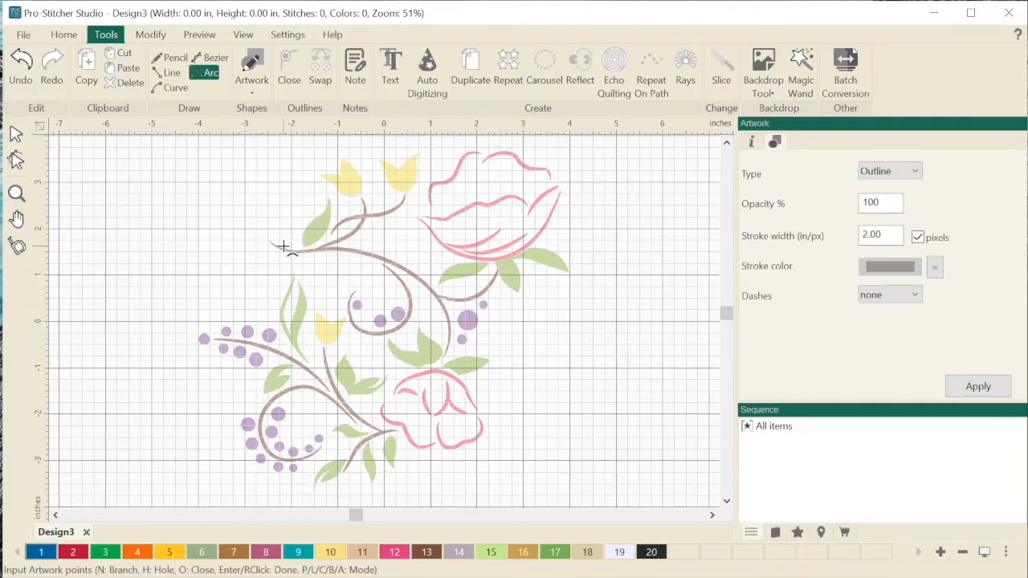
{"action": "key", "text": "z"}
{"action": "left_click_drag", "start_coordinate": [262, 226], "coordinate": [496, 375]}
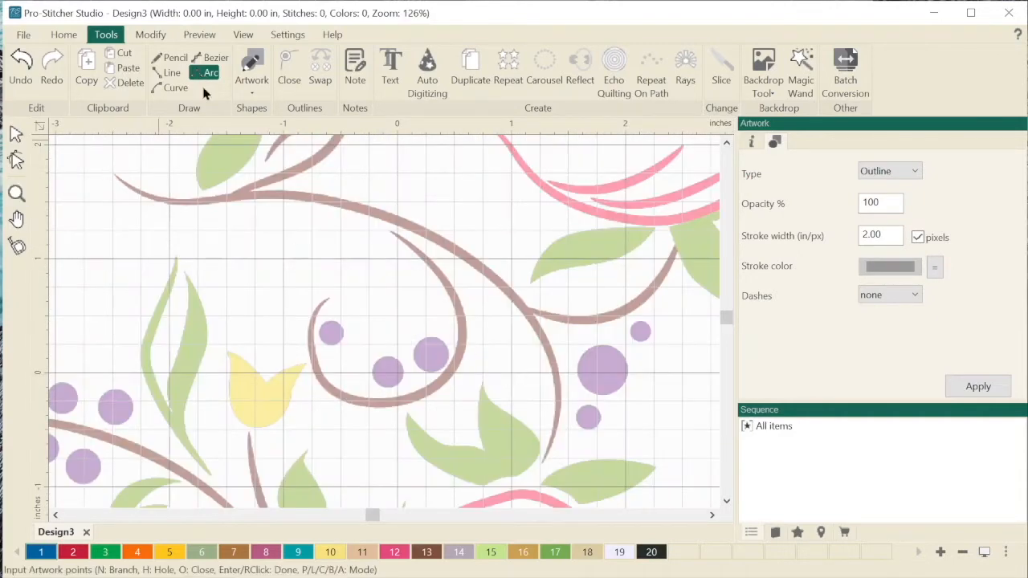
{"action": "left_click", "coordinate": [111, 172]}
{"action": "left_click", "coordinate": [241, 196]}
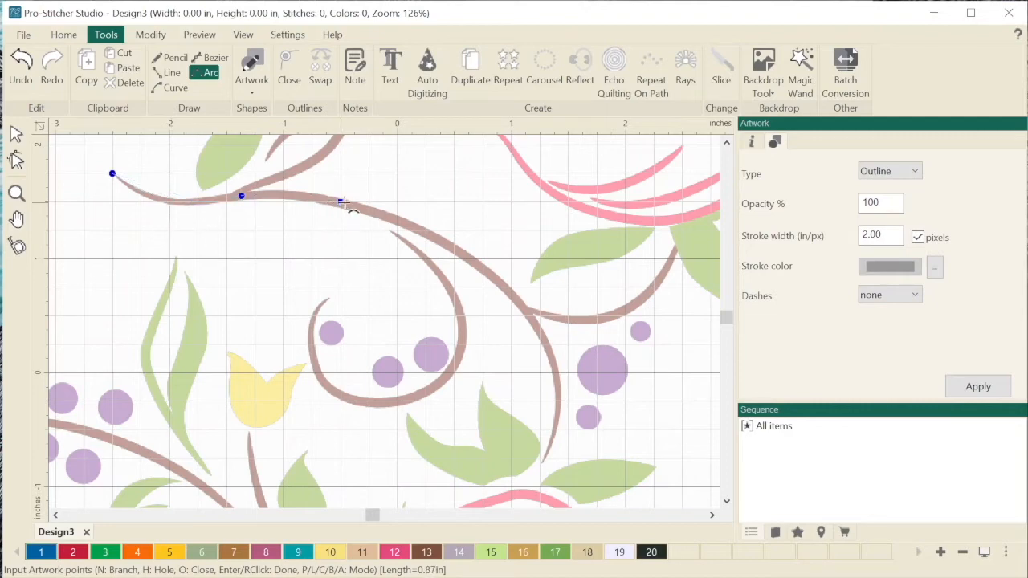
{"action": "left_click", "coordinate": [407, 240]}
{"action": "left_click", "coordinate": [454, 371]}
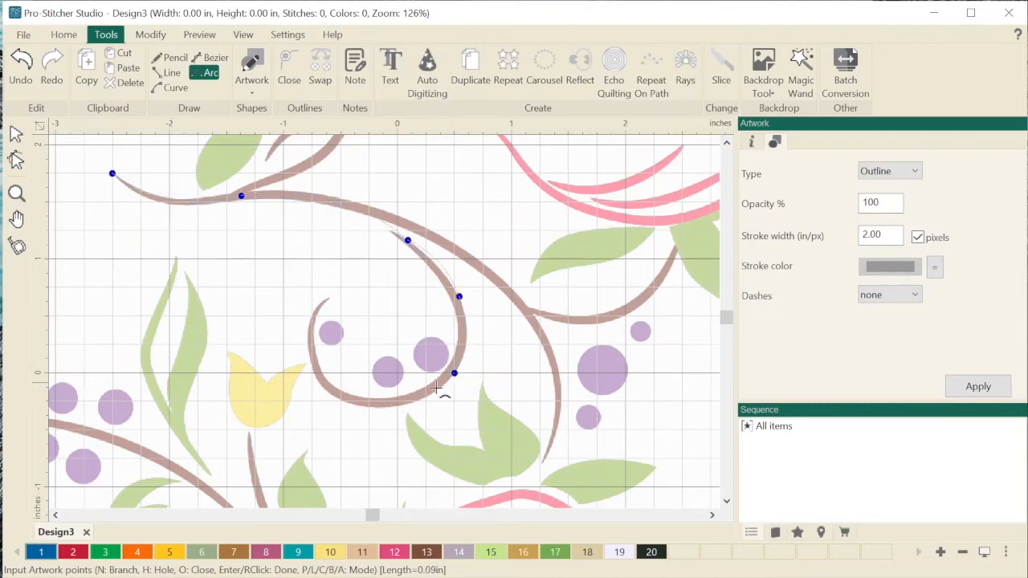
{"action": "left_click", "coordinate": [312, 372]}
{"action": "left_click", "coordinate": [327, 301]}
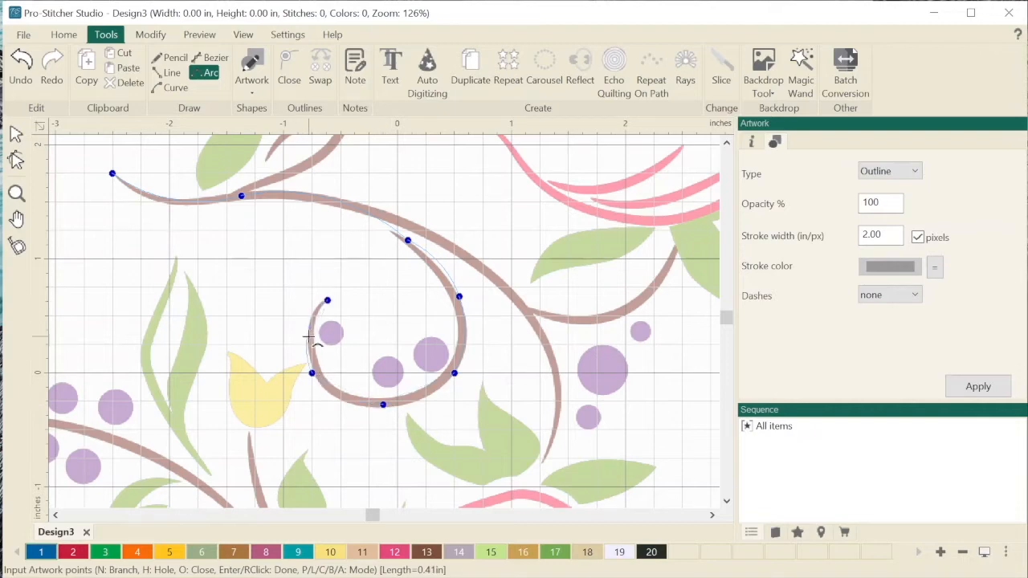
Retrace the arc path from the end of the inner curl back to the main stem.
{"action": "left_click", "coordinate": [383, 404]}
{"action": "left_click", "coordinate": [455, 373]}
{"action": "left_click", "coordinate": [458, 296]}
{"action": "left_click", "coordinate": [407, 240]}
{"action": "left_click", "coordinate": [341, 203]}
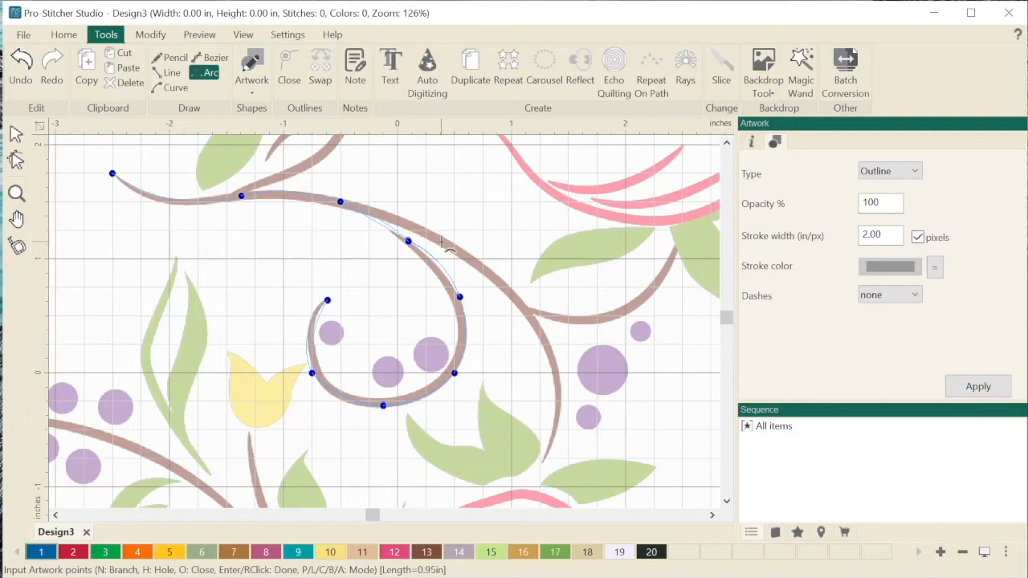
Continue the arc path down to the main stem's lower end, back to the fork, and along the side branch toward the rose leaves.
{"action": "left_click", "coordinate": [529, 311]}
{"action": "left_click", "coordinate": [541, 459]}
{"action": "left_click", "coordinate": [526, 311]}
{"action": "left_click", "coordinate": [682, 258]}
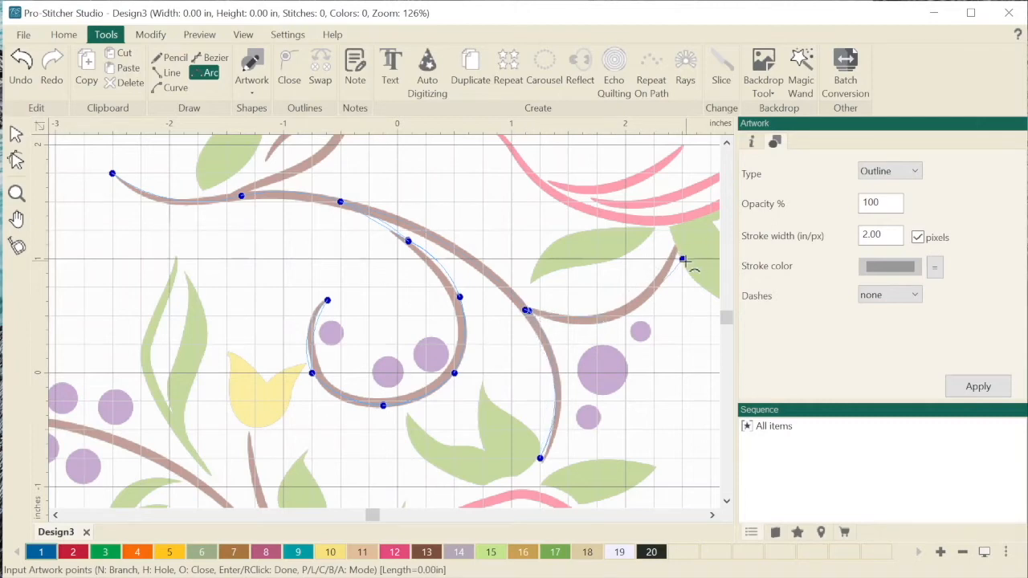
Trace the two green leaves beneath the rose with arc points and finish the continuous path.
{"action": "scroll", "coordinate": [685, 259], "scroll_direction": "right", "scroll_amount": 4}
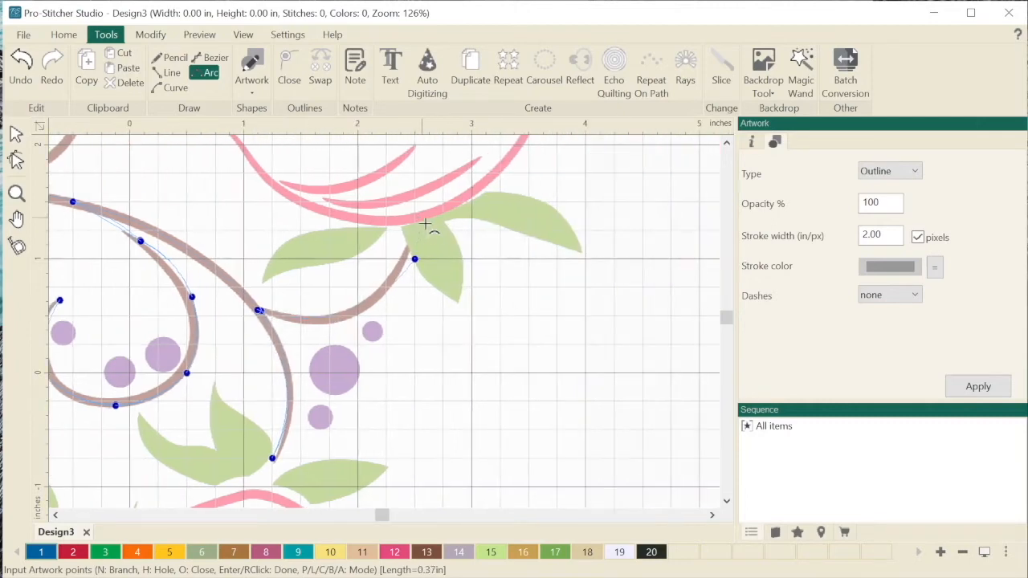
{"action": "left_click", "coordinate": [471, 315]}
{"action": "left_click", "coordinate": [470, 257]}
{"action": "left_click", "coordinate": [426, 216]}
{"action": "left_click", "coordinate": [591, 251]}
{"action": "left_click", "coordinate": [538, 195]}
{"action": "left_click", "coordinate": [461, 196]}
{"action": "scroll", "coordinate": [474, 200], "scroll_direction": "down", "scroll_amount": 3}
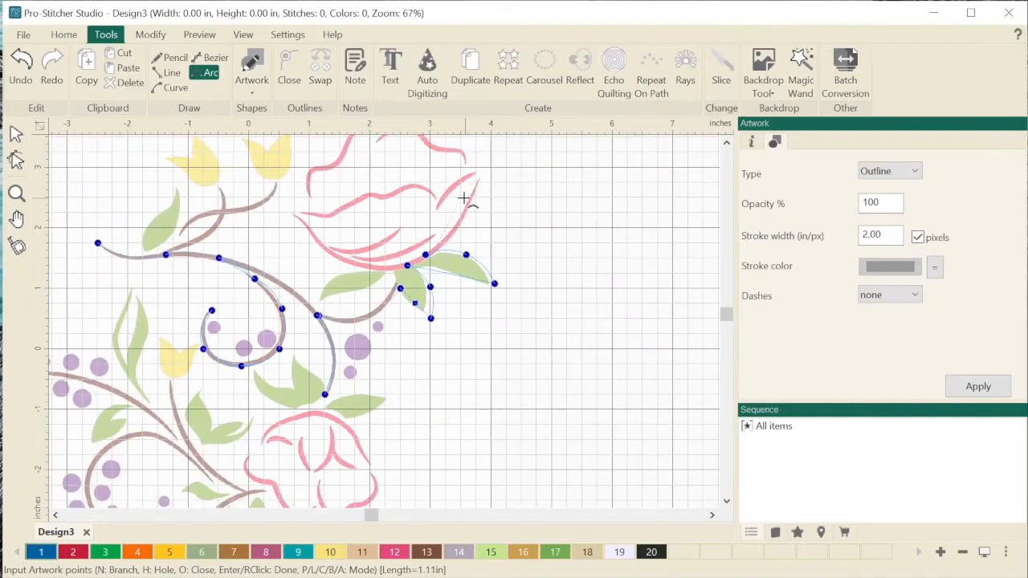
{"action": "right_click", "coordinate": [416, 234]}
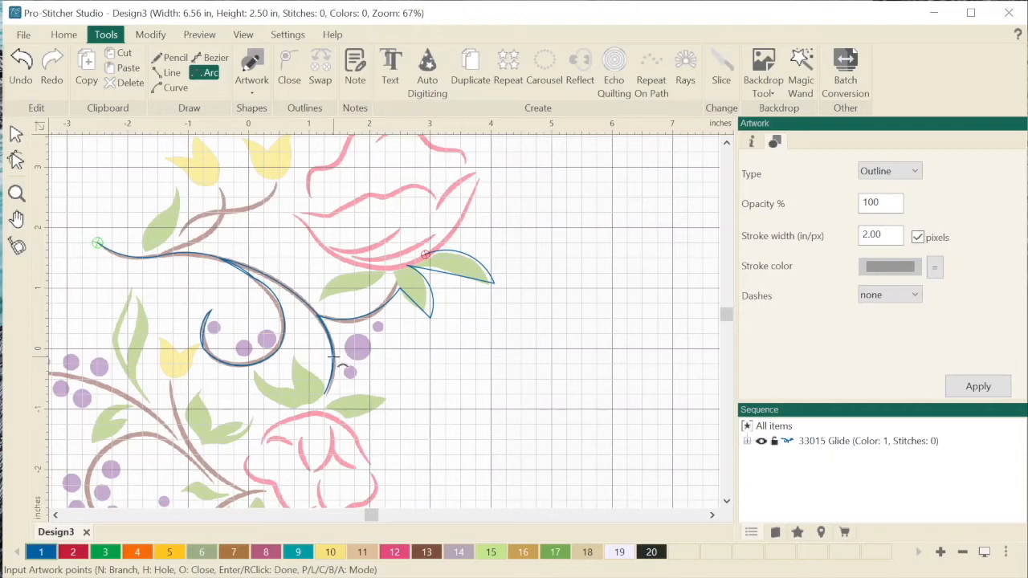
Select and delete the traced arc path, and undo the deletion.
{"action": "left_click_drag", "start_coordinate": [136, 246], "coordinate": [400, 416]}
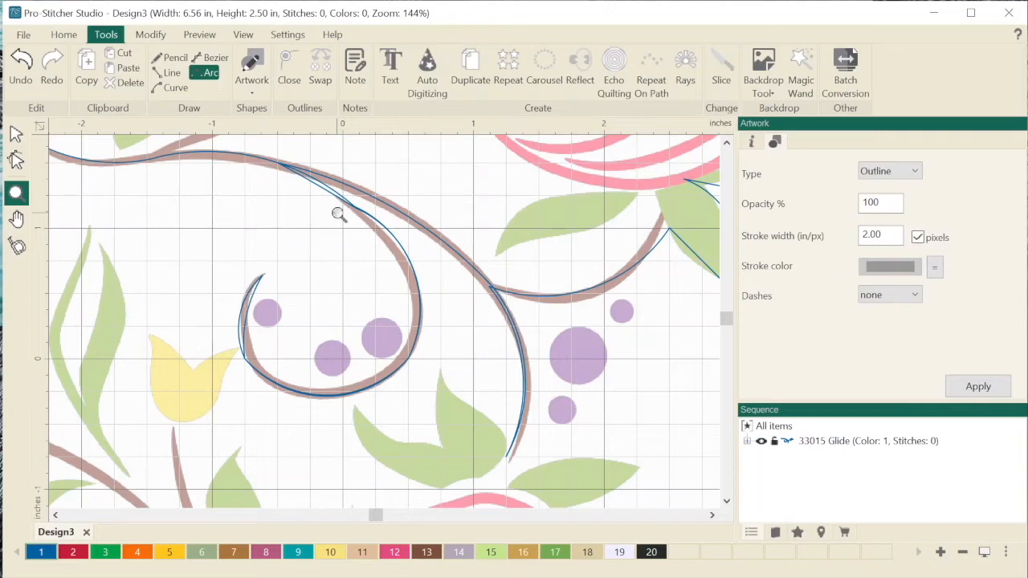
{"action": "scroll", "coordinate": [338, 214], "scroll_direction": "down", "scroll_amount": 3}
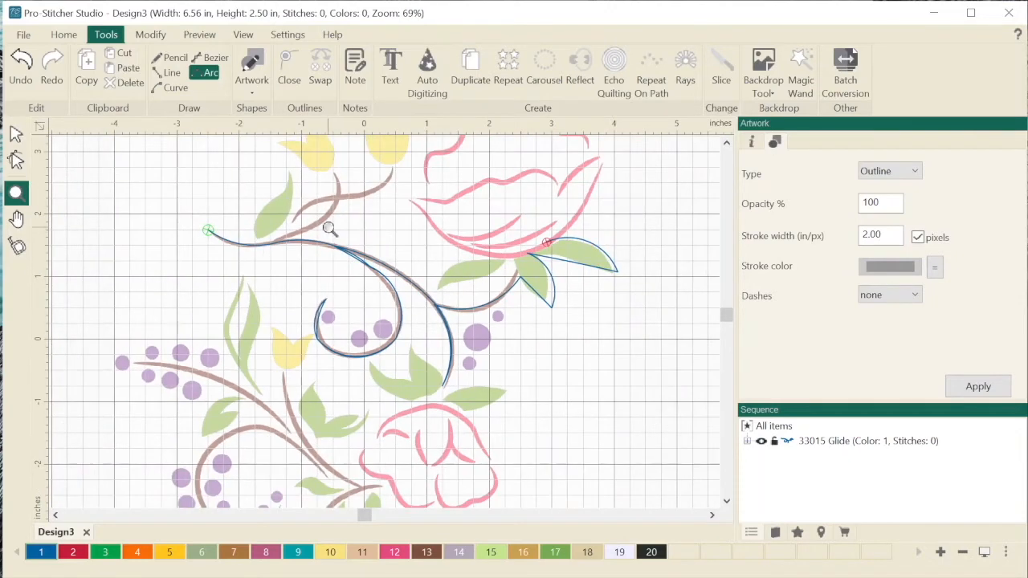
{"action": "scroll", "coordinate": [329, 228], "scroll_direction": "down", "scroll_amount": 1}
{"action": "left_click", "coordinate": [16, 134]}
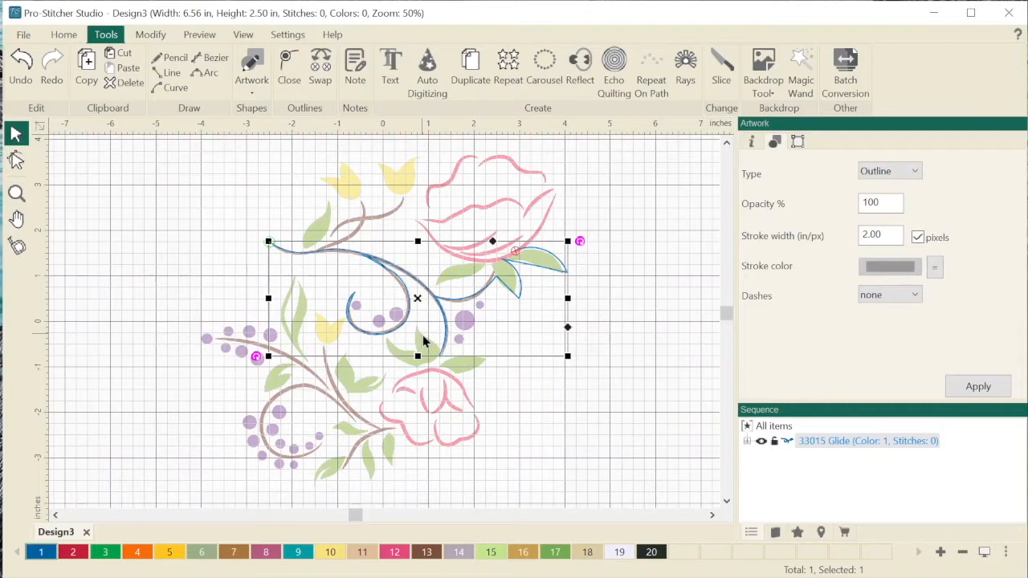
{"action": "key", "text": "Delete"}
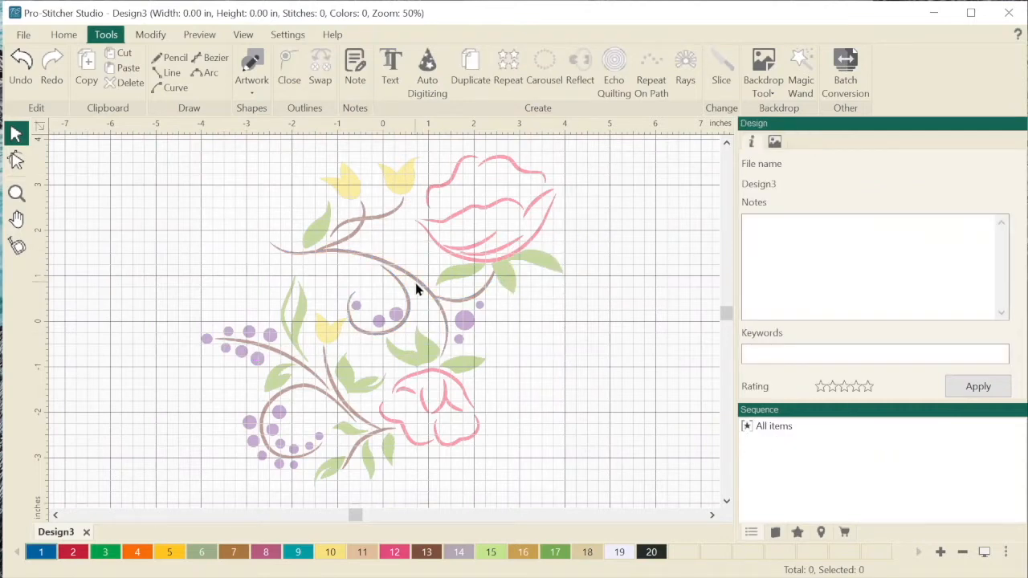
{"action": "left_click", "coordinate": [21, 68]}
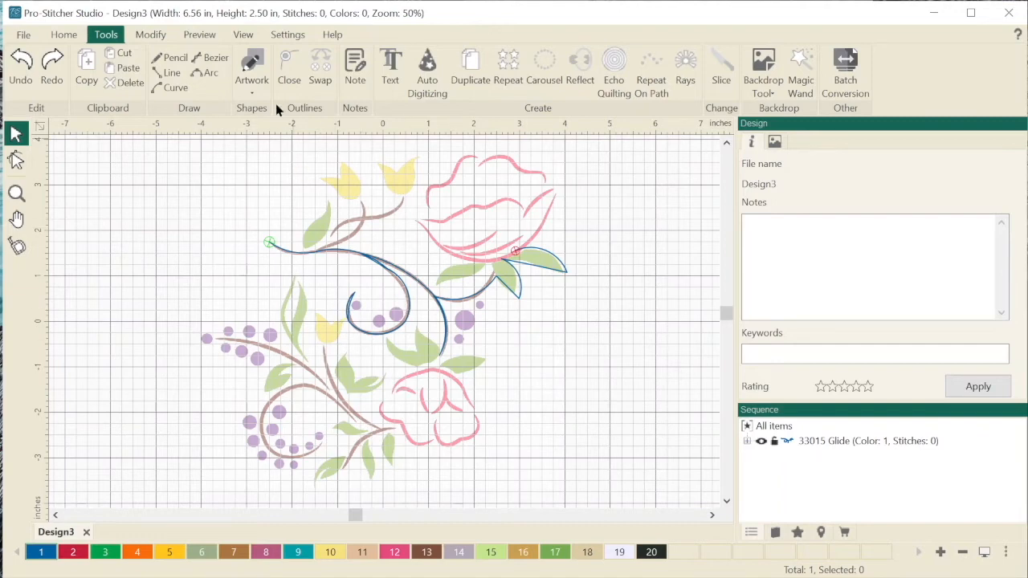
Hide and show the flower backdrop to examine the traced path on its own and over the image.
{"action": "left_click", "coordinate": [243, 34]}
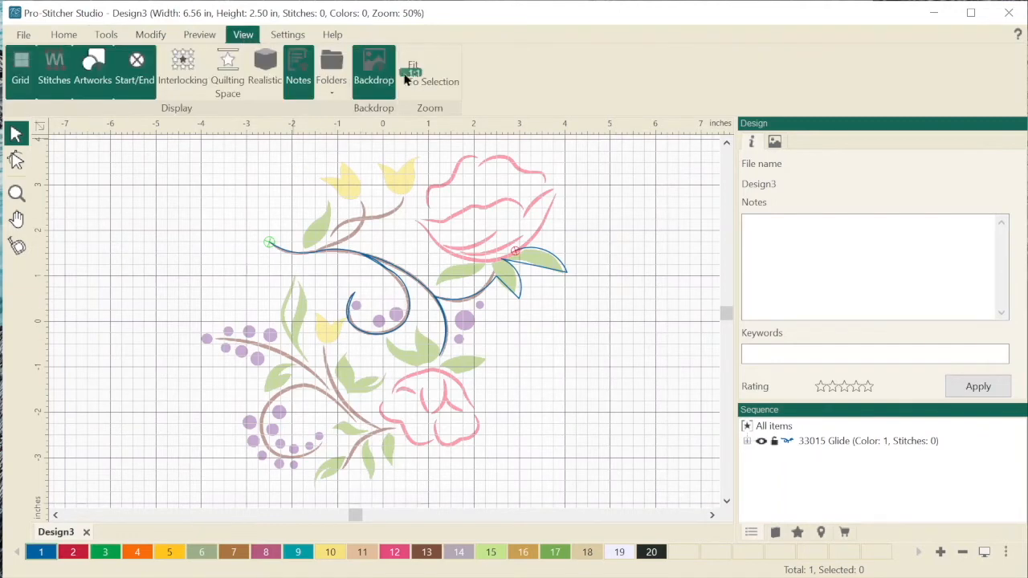
{"action": "left_click", "coordinate": [359, 67]}
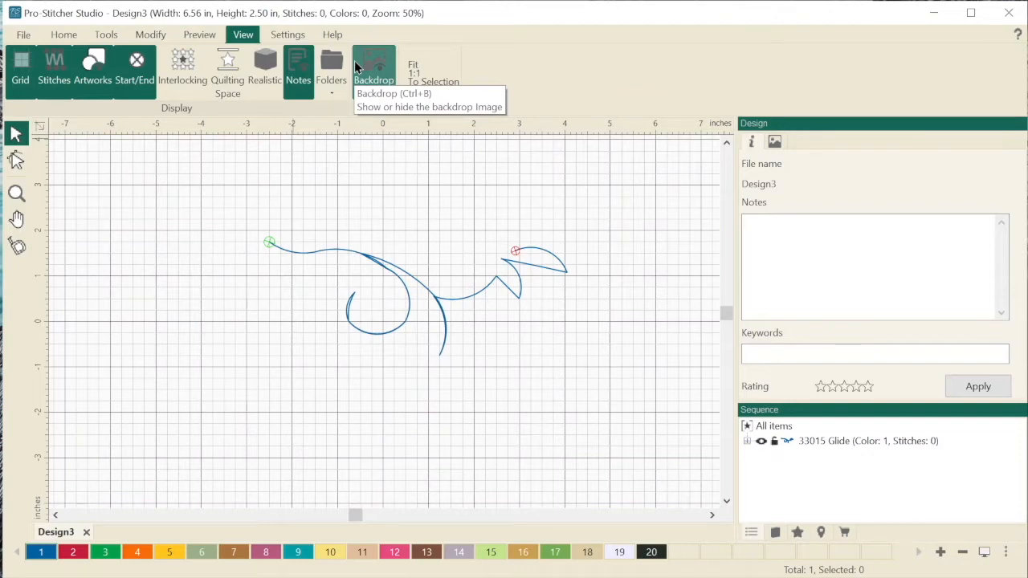
{"action": "left_click", "coordinate": [359, 67]}
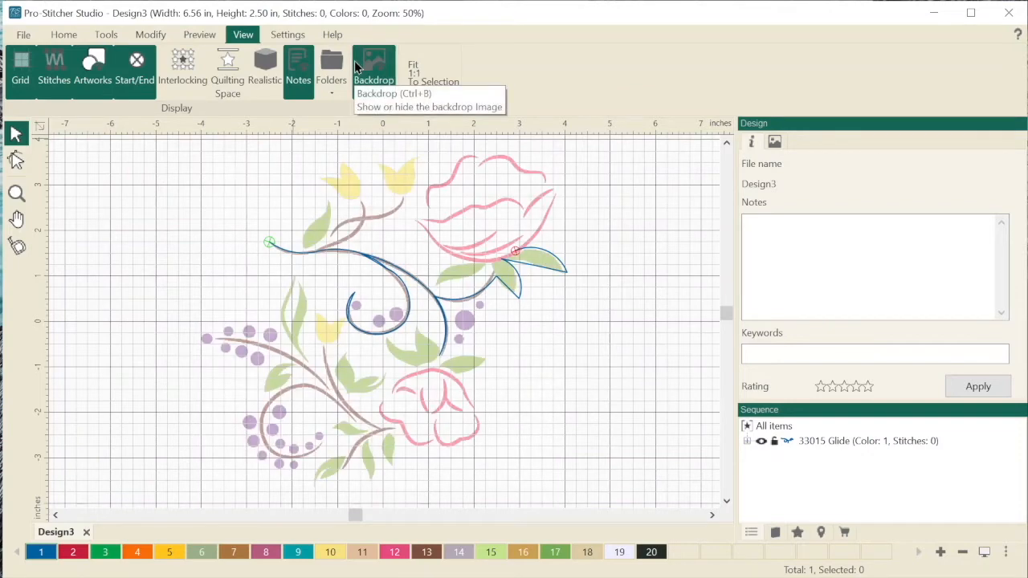
{"action": "left_click", "coordinate": [359, 68]}
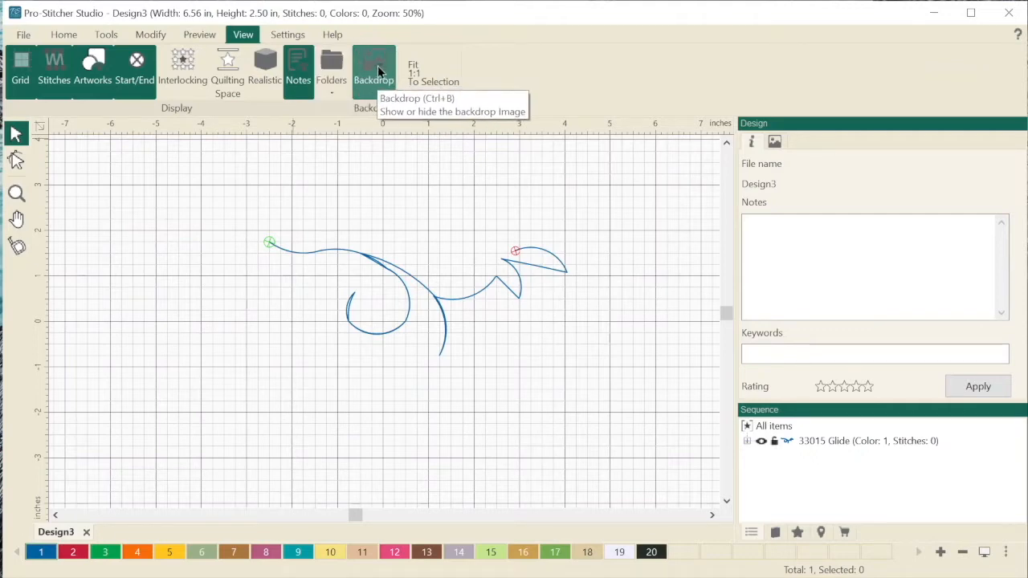
{"action": "left_click", "coordinate": [382, 73]}
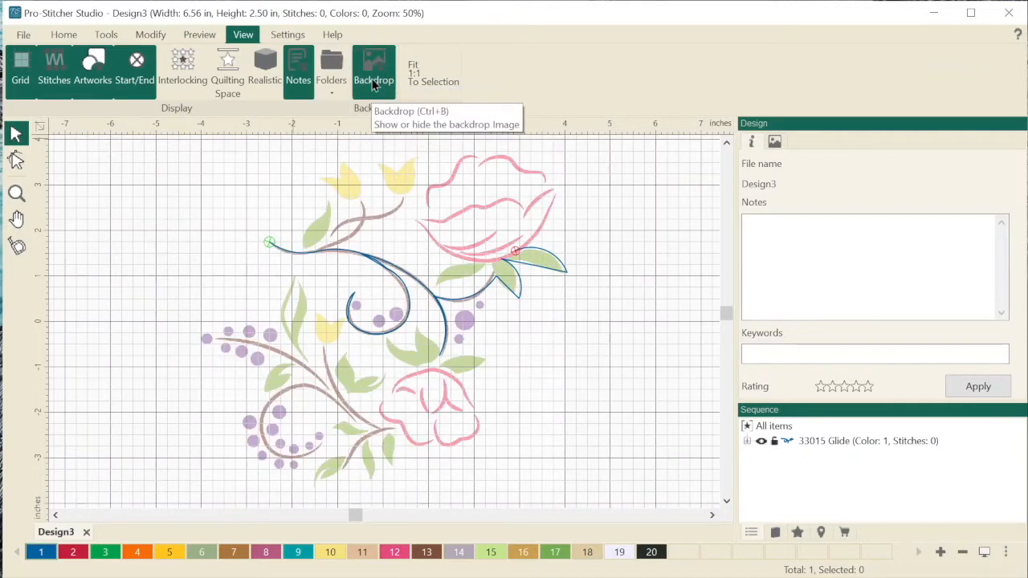
{"action": "left_click", "coordinate": [372, 75]}
{"action": "left_click", "coordinate": [372, 73]}
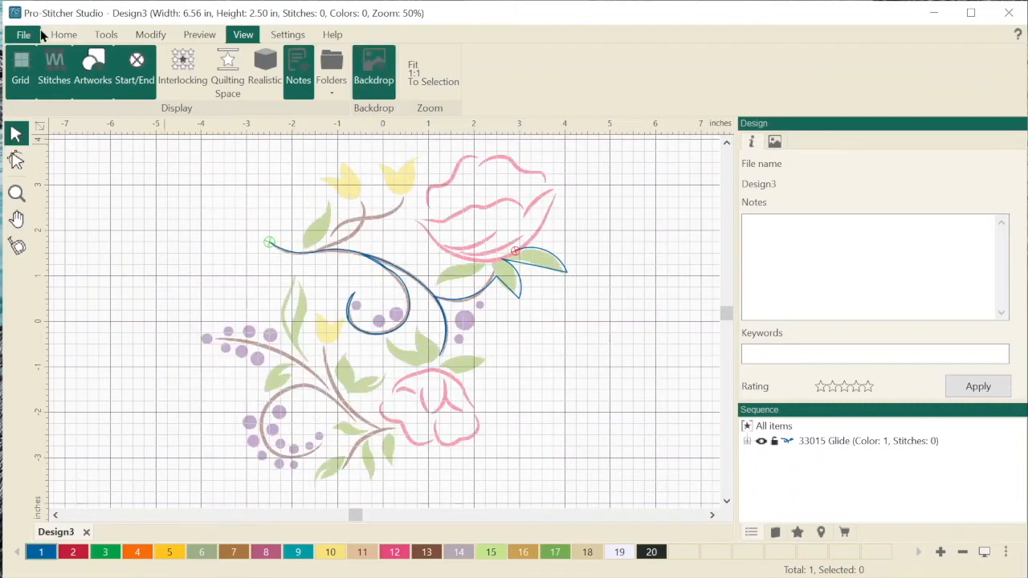
Create a new design and load the Nursery Rhyme image as its backdrop.
{"action": "key", "text": "ctrl+n"}
{"action": "scroll", "coordinate": [213, 179], "scroll_direction": "down", "scroll_amount": 5}
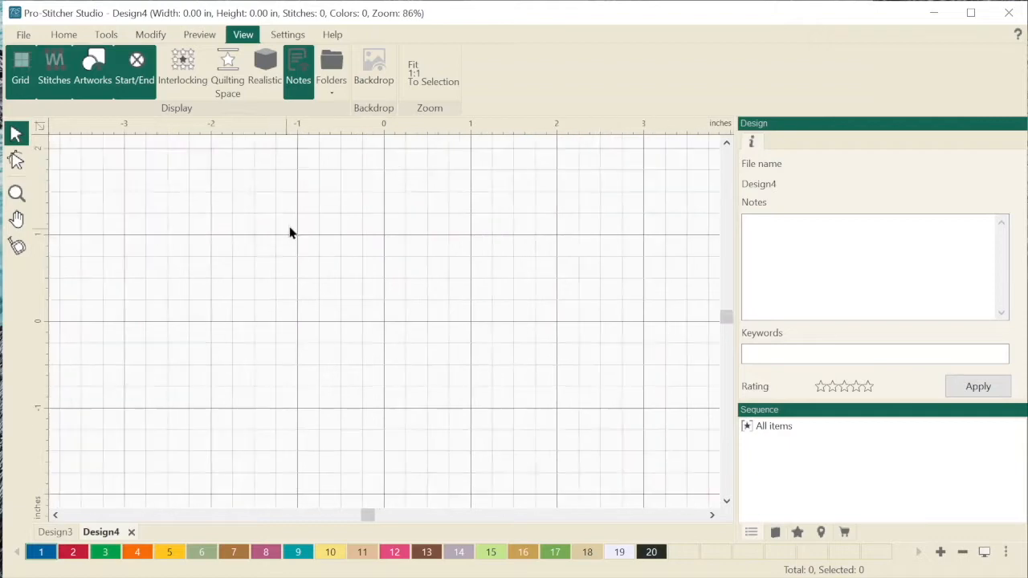
{"action": "left_click", "coordinate": [106, 34]}
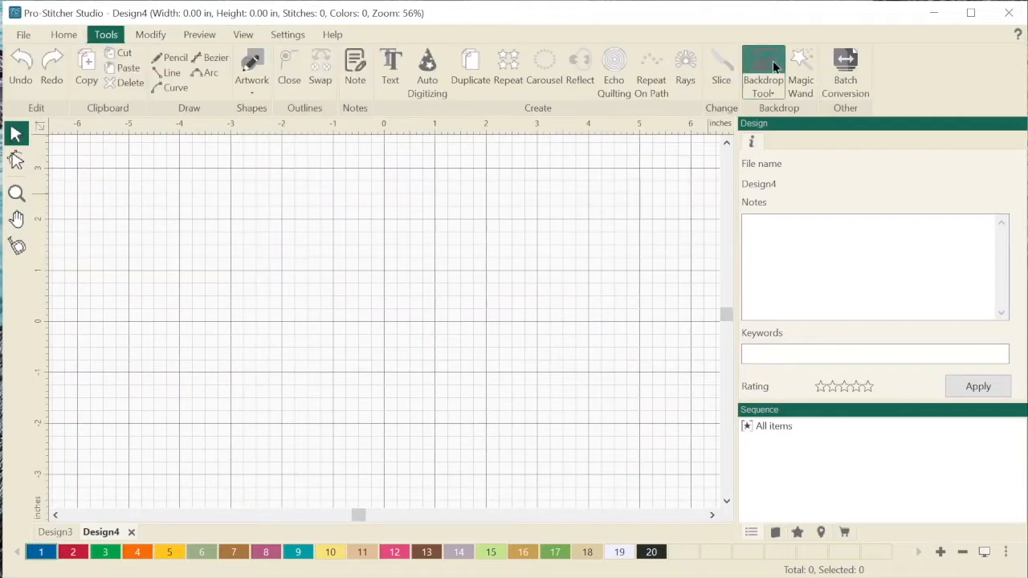
{"action": "left_click", "coordinate": [761, 92]}
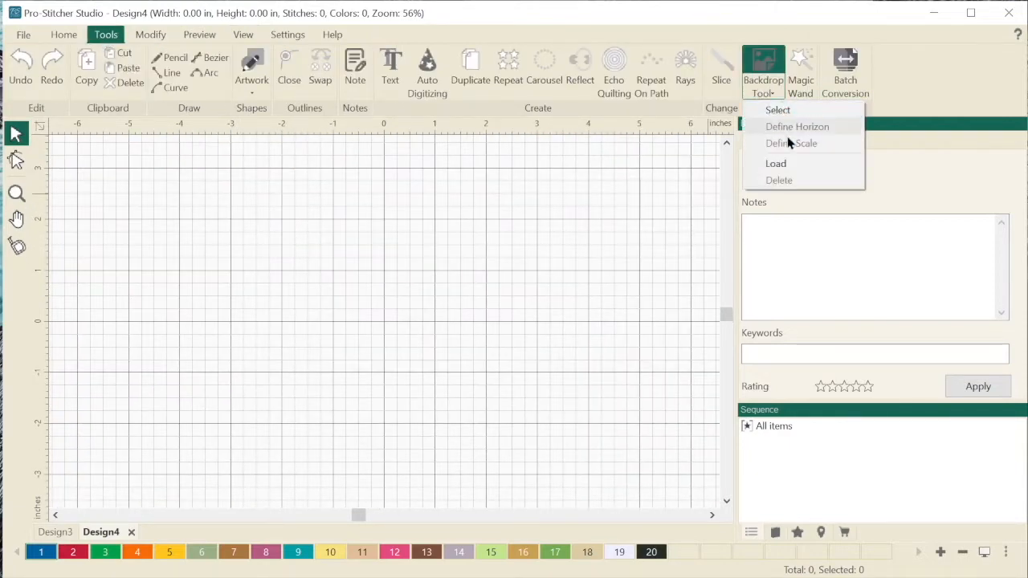
{"action": "left_click", "coordinate": [779, 162]}
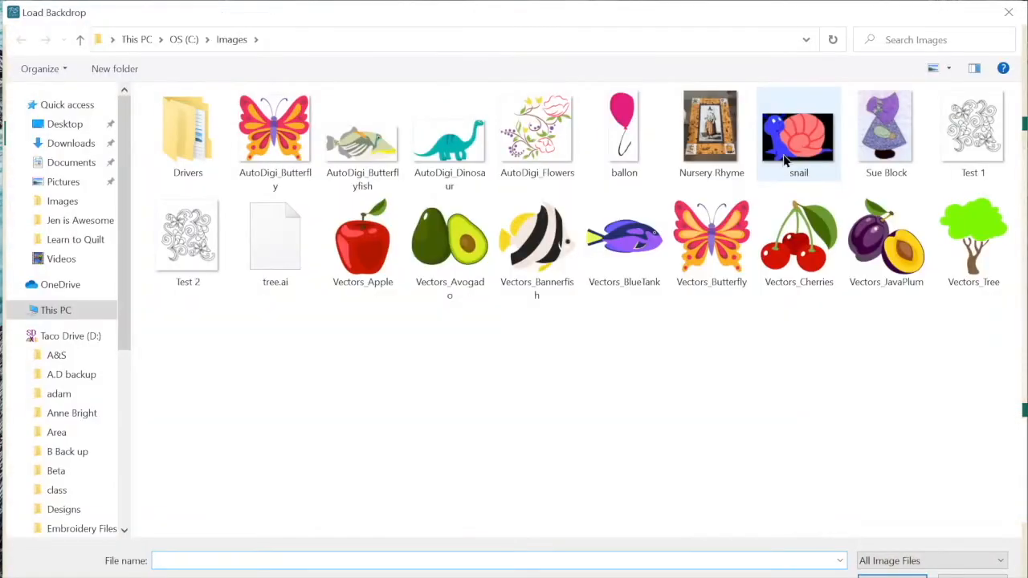
{"action": "left_click", "coordinate": [676, 143]}
{"action": "left_click", "coordinate": [891, 576]}
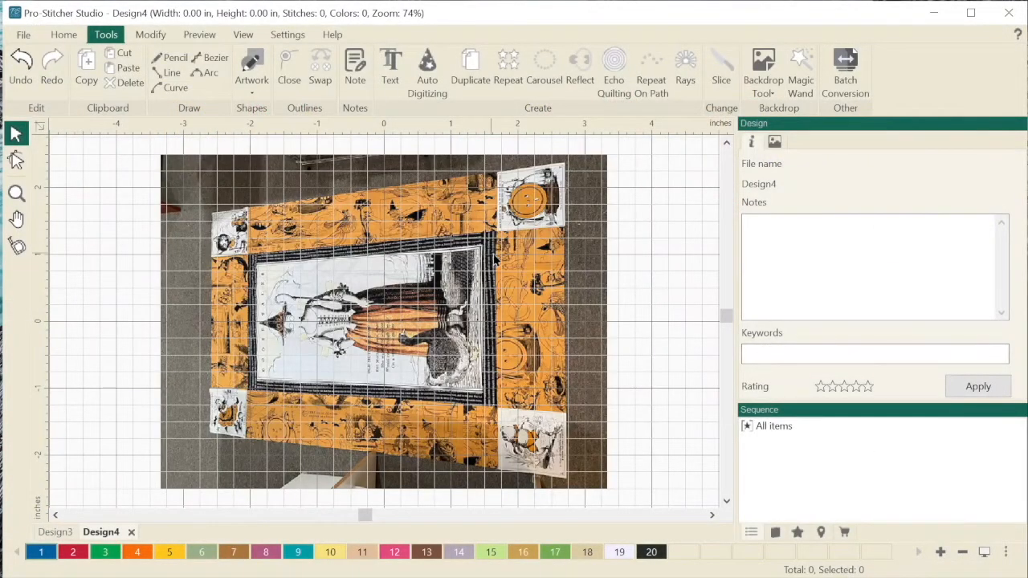
Rotate the quilt photo backdrop in 90-degree turns until the figure in the center panel stands upright.
{"action": "left_click", "coordinate": [776, 143]}
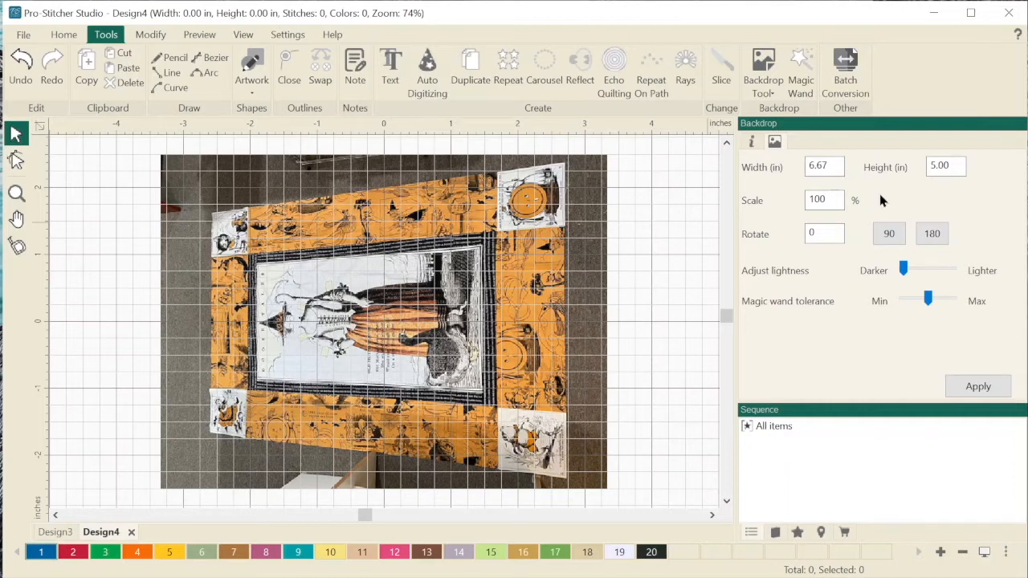
{"action": "left_click", "coordinate": [892, 234]}
{"action": "left_click", "coordinate": [889, 234]}
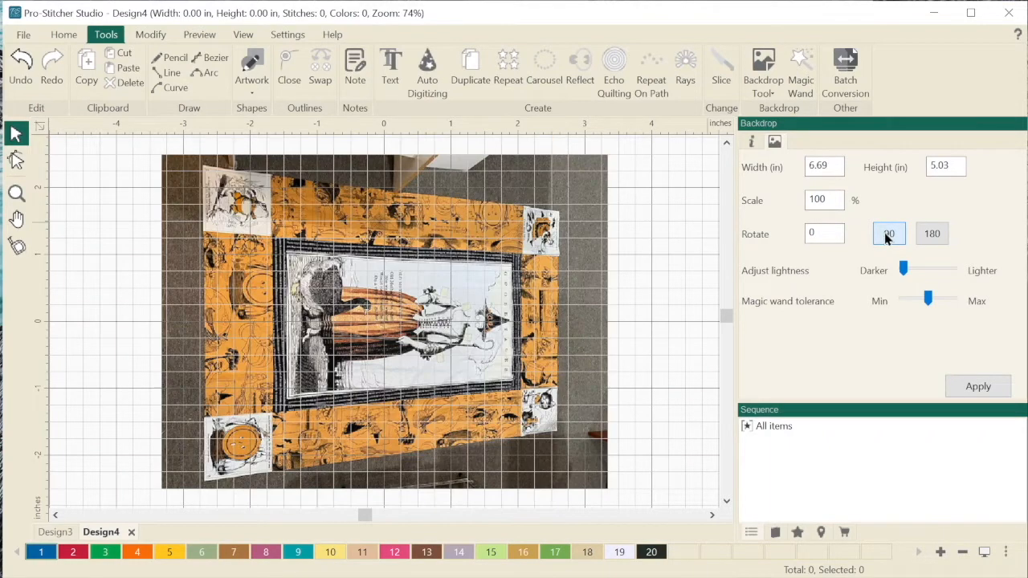
{"action": "left_click", "coordinate": [887, 235]}
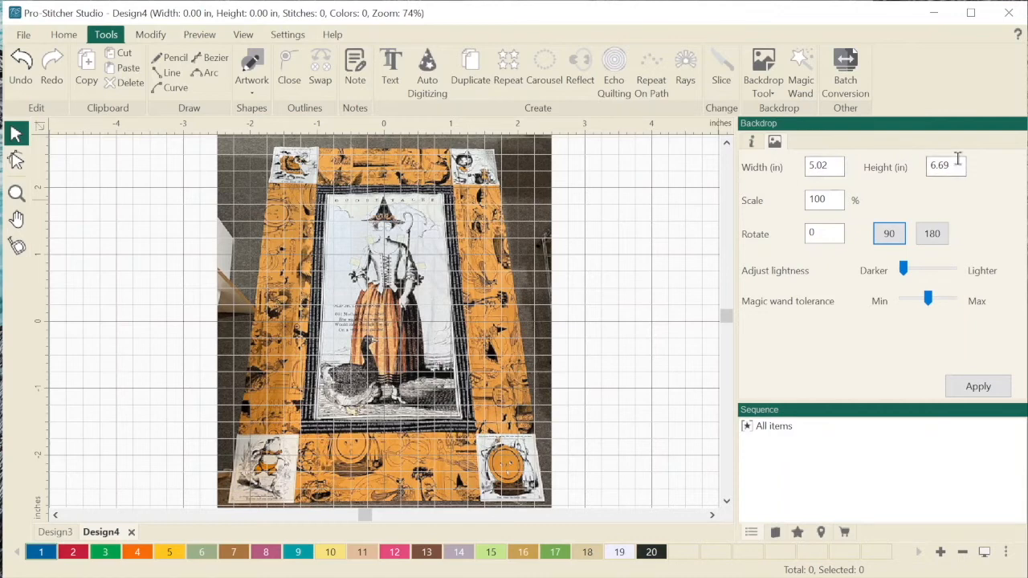
Resize the quilt photo backdrop to 58 in high and lighten it to about two-thirds of the lightness range.
{"action": "left_click_drag", "start_coordinate": [958, 163], "coordinate": [874, 171]}
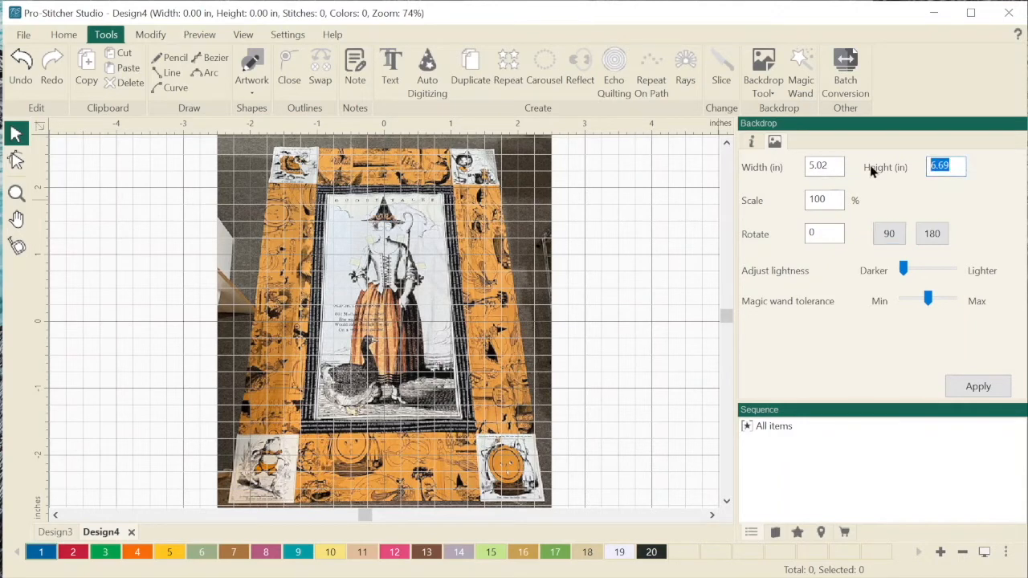
{"action": "type", "text": "58"}
{"action": "left_click", "coordinate": [973, 386]}
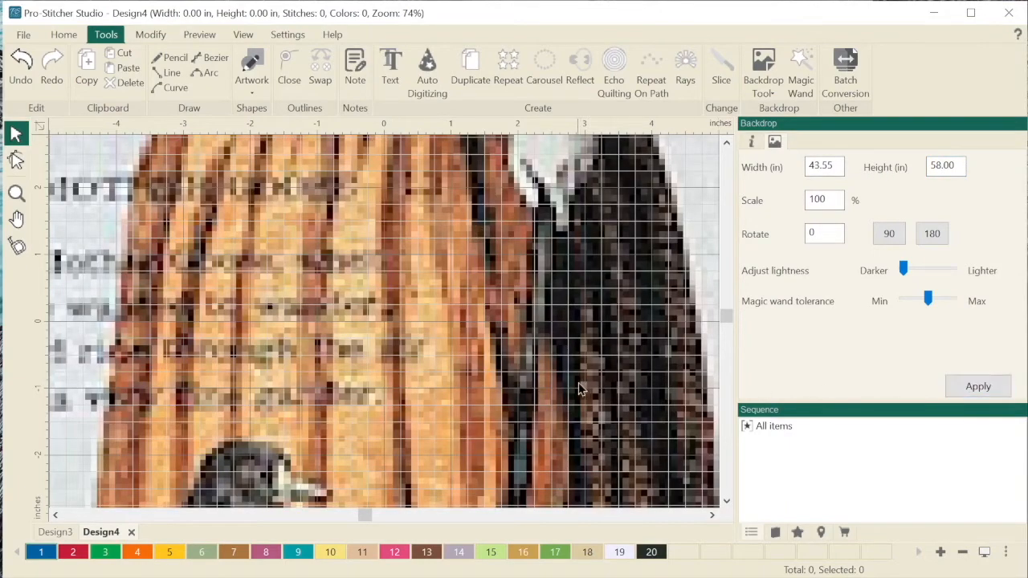
{"action": "scroll", "coordinate": [581, 383], "scroll_direction": "down", "scroll_amount": 11}
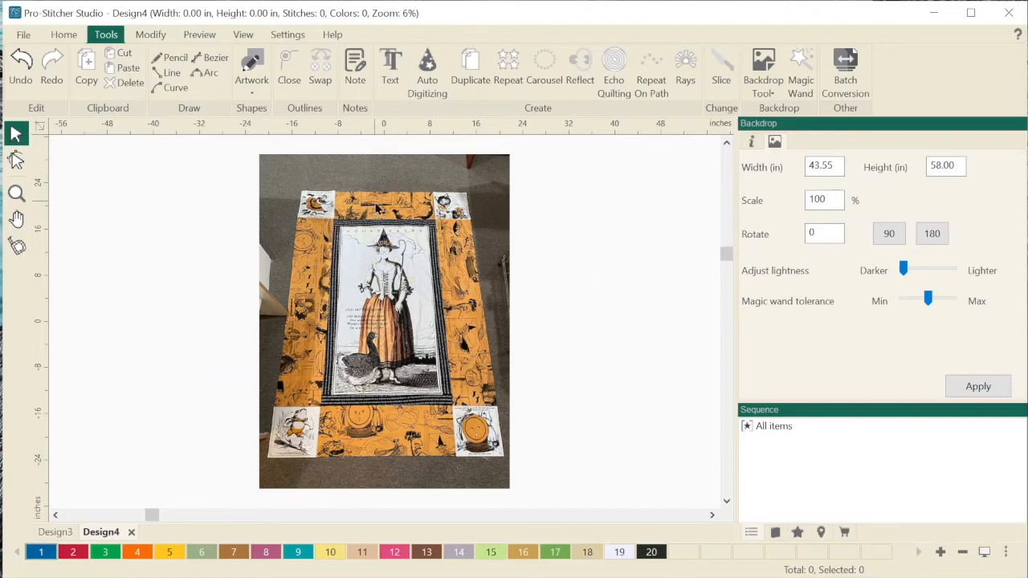
{"action": "left_click", "coordinate": [938, 275]}
{"action": "left_click", "coordinate": [992, 391]}
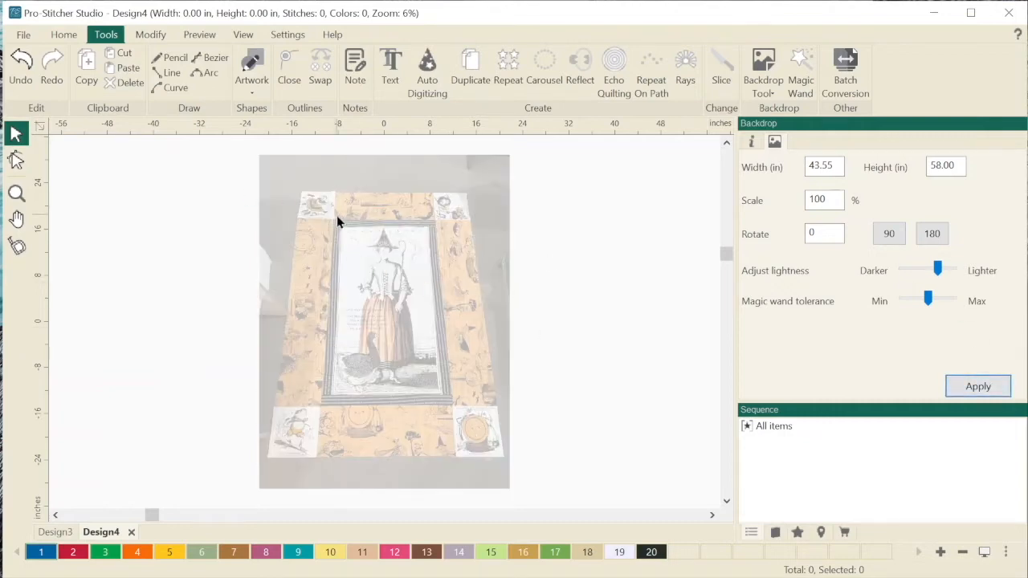
{"action": "scroll", "coordinate": [336, 215], "scroll_direction": "up", "scroll_amount": 1}
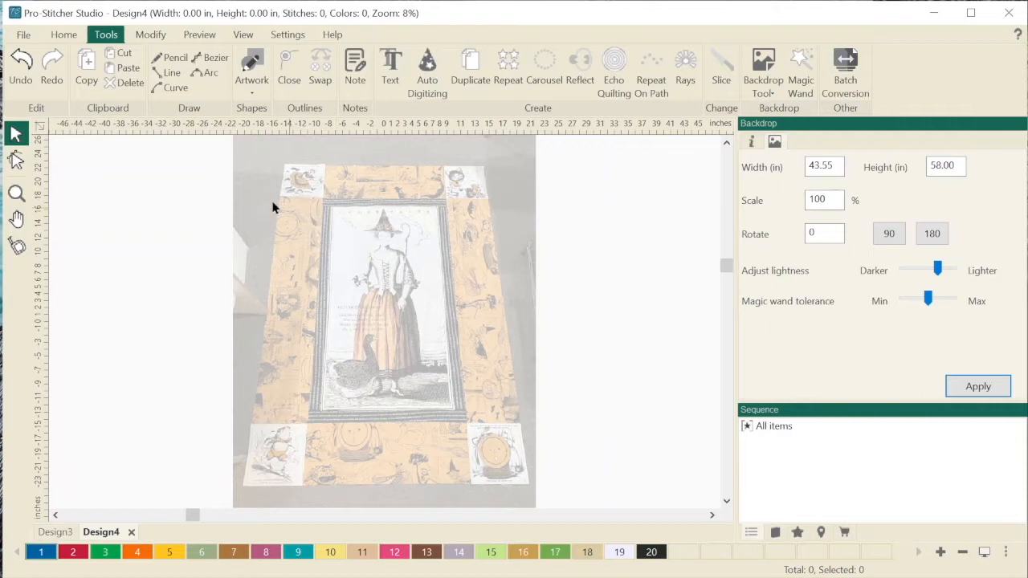
Search the design library by name for "spiderweb" and repeat the search with "spider web".
{"action": "left_click", "coordinate": [29, 38]}
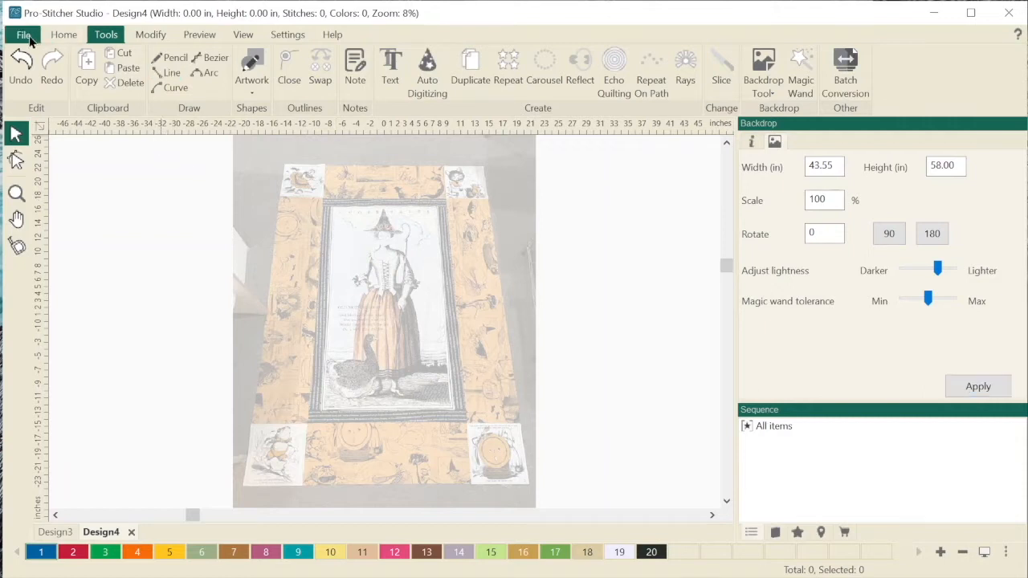
{"action": "left_click", "coordinate": [66, 36]}
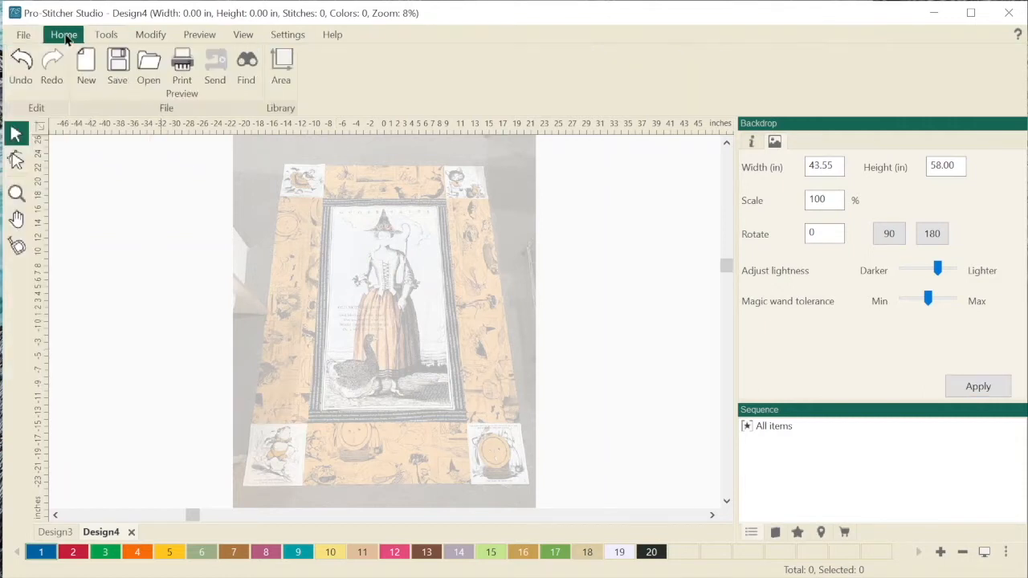
{"action": "left_click", "coordinate": [248, 67]}
{"action": "left_click", "coordinate": [378, 171]}
{"action": "type", "text": "s"}
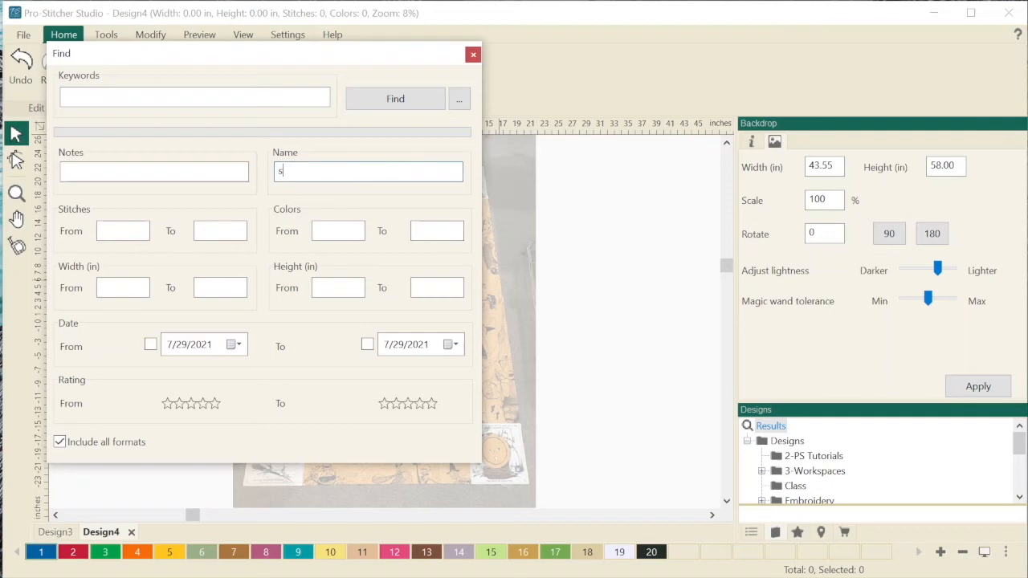
{"action": "type", "text": "piderweb"}
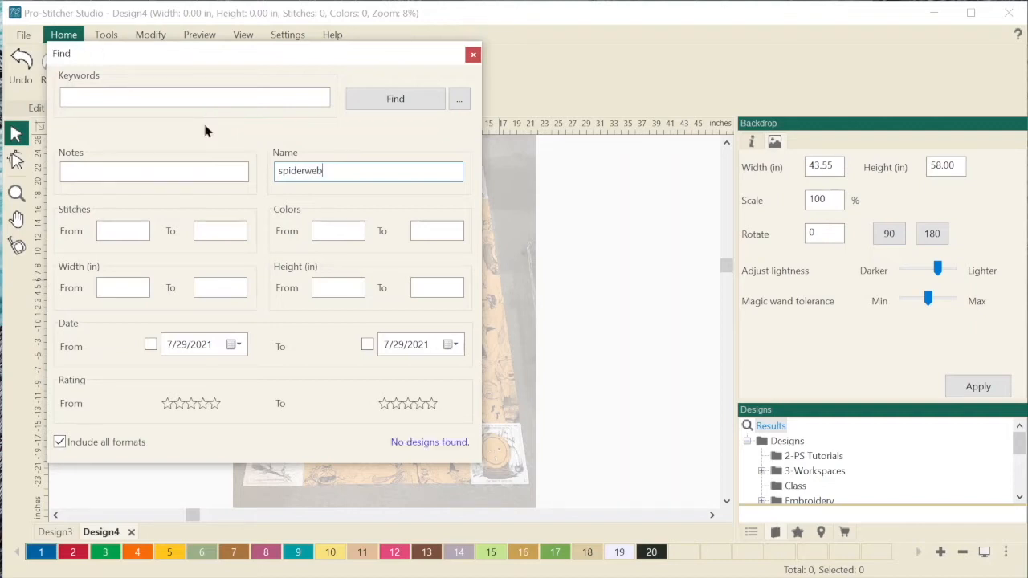
{"action": "left_click", "coordinate": [302, 173]}
{"action": "left_click", "coordinate": [390, 99]}
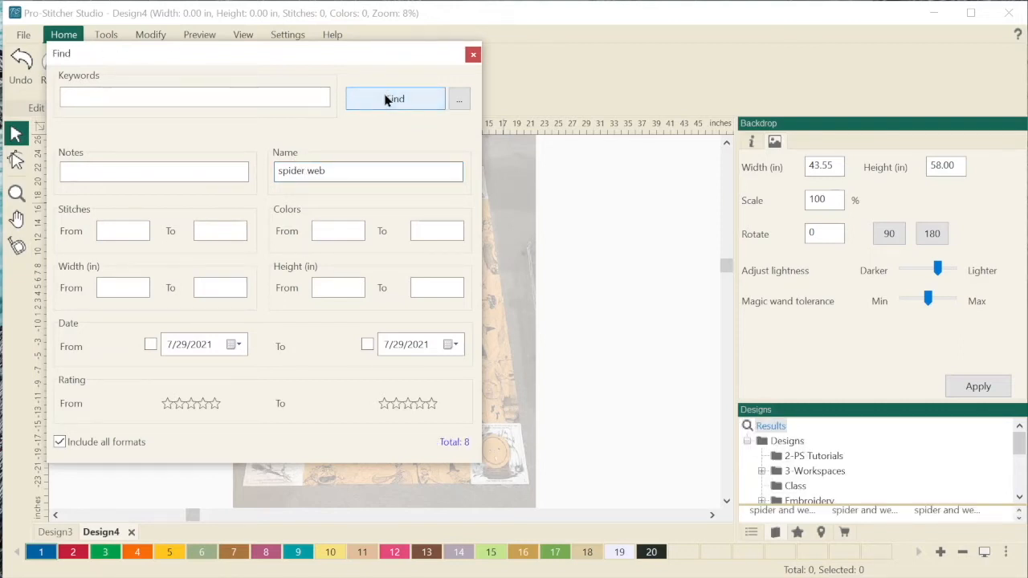
Enlarge the area for the design search results and examine the spider web designs.
{"action": "left_click", "coordinate": [877, 509]}
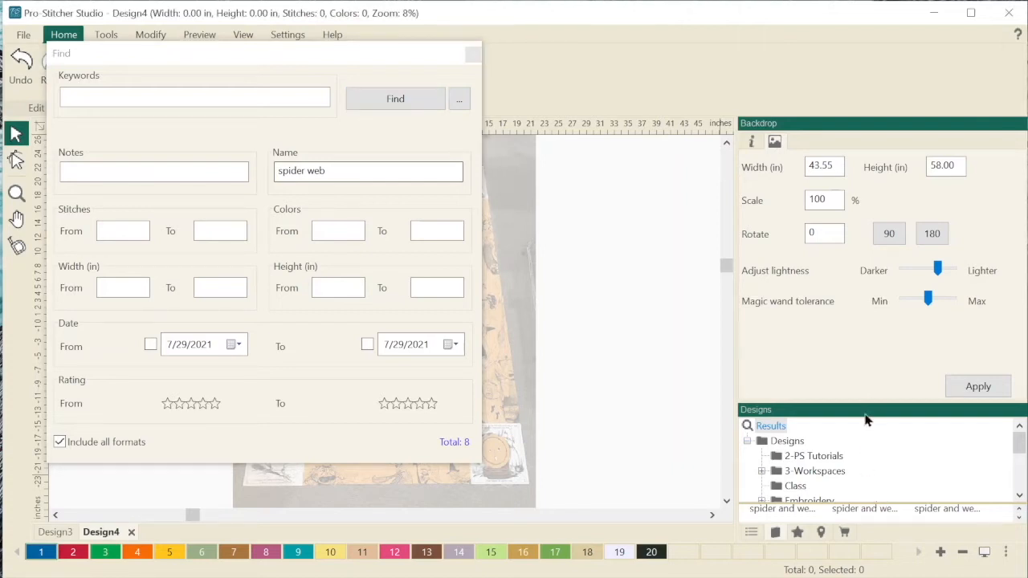
{"action": "left_click_drag", "start_coordinate": [868, 405], "coordinate": [871, 269]}
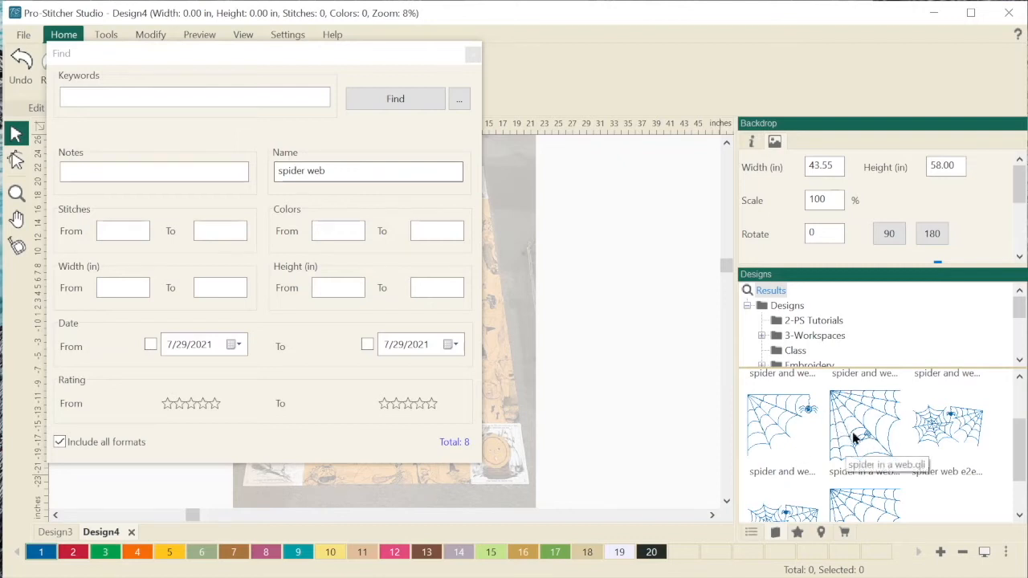
{"action": "left_click", "coordinate": [251, 56]}
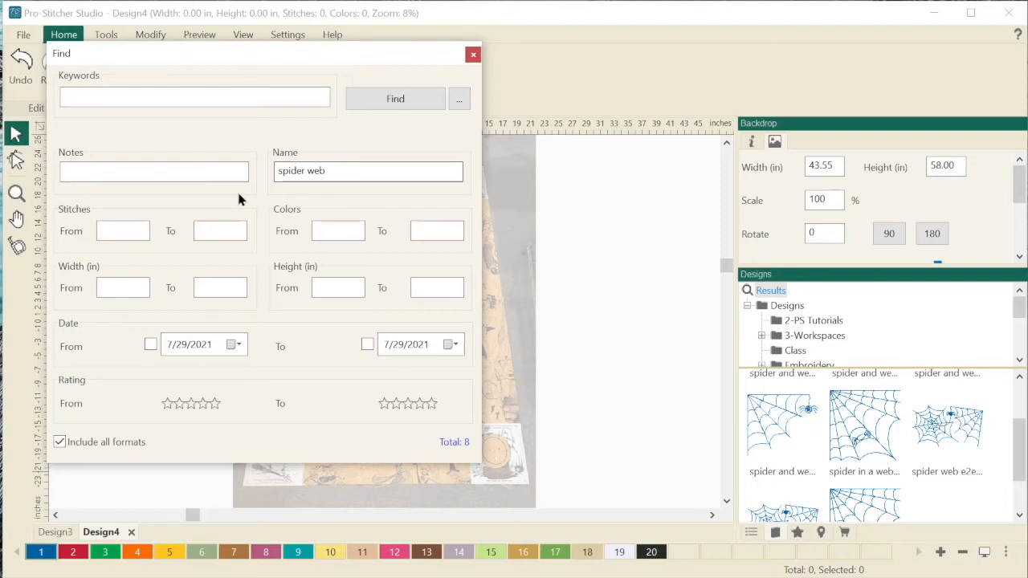
Close the search dialog and place the spider web e2e design beside the quilt photo.
{"action": "left_click", "coordinate": [473, 56]}
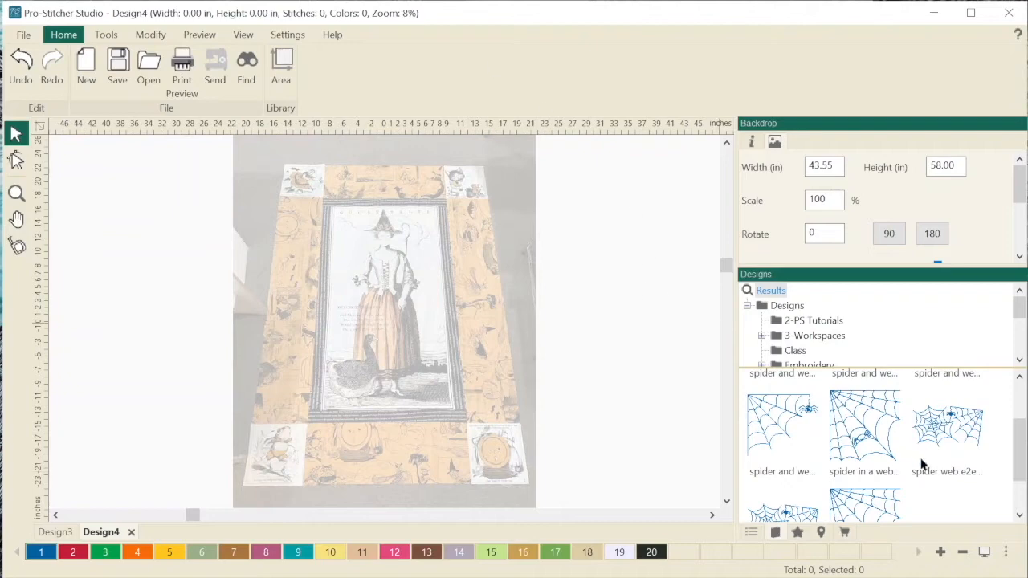
{"action": "left_click", "coordinate": [966, 438]}
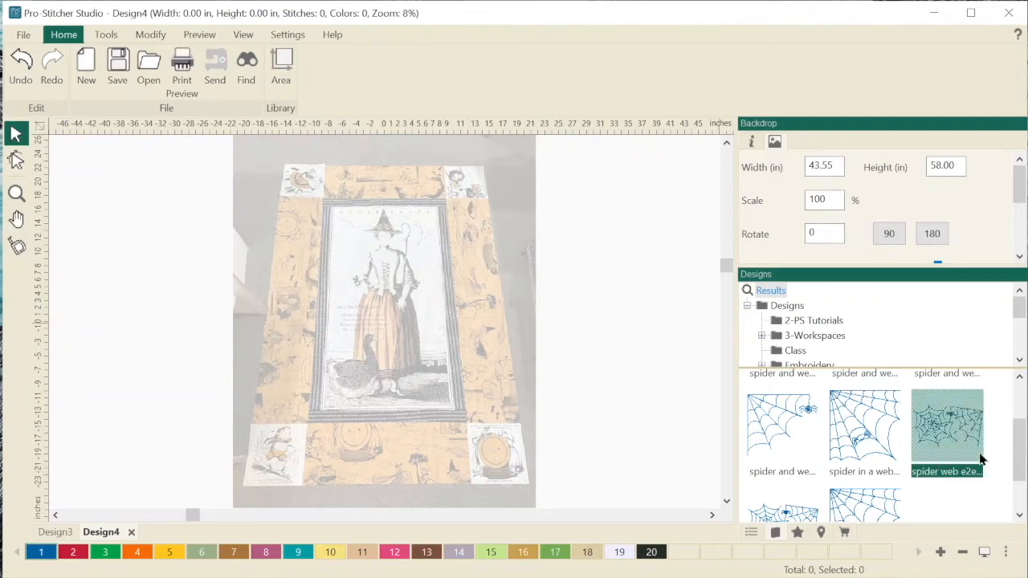
{"action": "scroll", "coordinate": [980, 460], "scroll_direction": "down", "scroll_amount": 1}
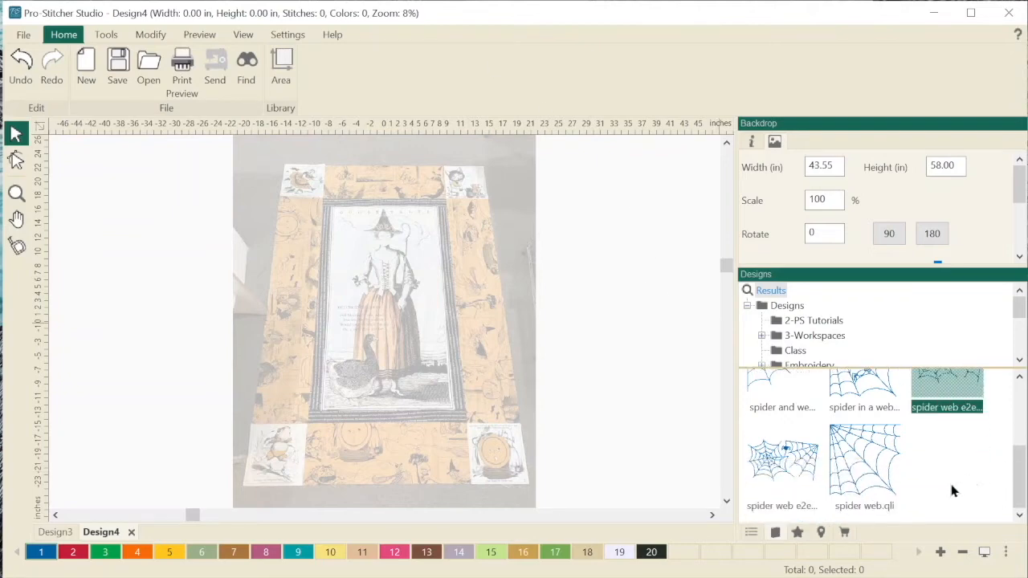
{"action": "scroll", "coordinate": [954, 488], "scroll_direction": "up", "scroll_amount": 1}
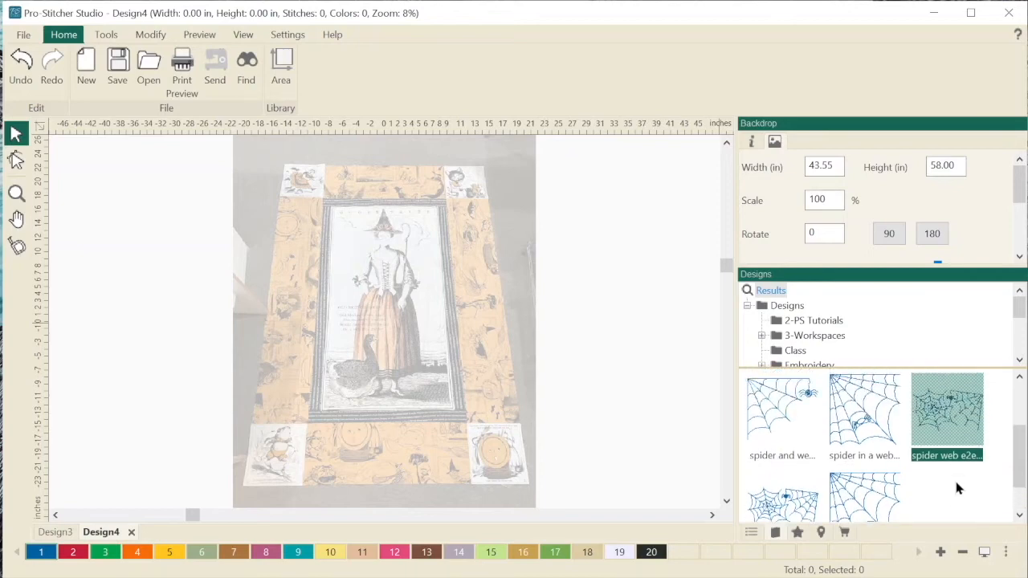
{"action": "scroll", "coordinate": [964, 488], "scroll_direction": "up", "scroll_amount": 2}
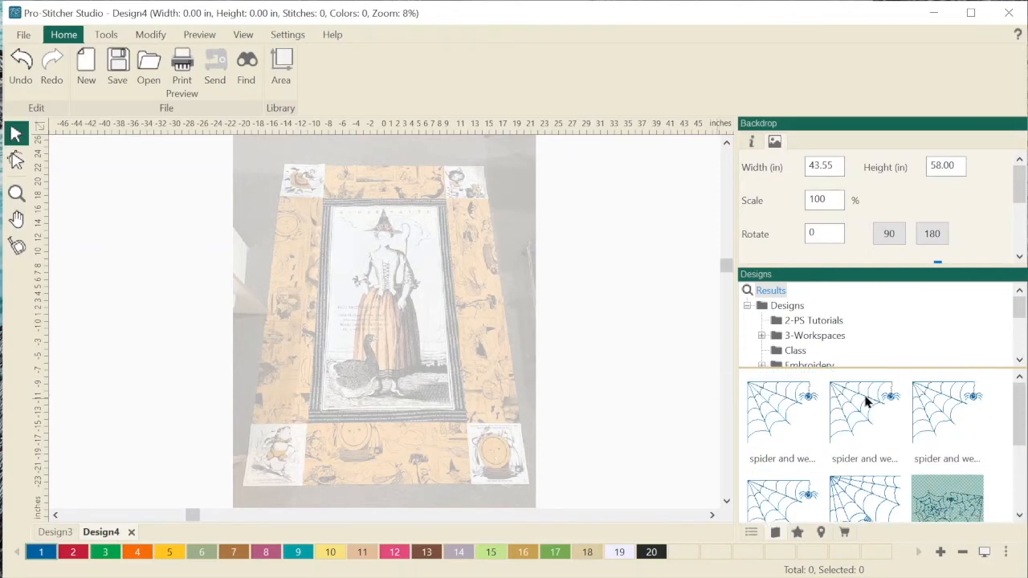
{"action": "scroll", "coordinate": [883, 411], "scroll_direction": "down", "scroll_amount": 1}
{"action": "scroll", "coordinate": [883, 433], "scroll_direction": "up", "scroll_amount": 1}
{"action": "scroll", "coordinate": [851, 394], "scroll_direction": "down", "scroll_amount": 2}
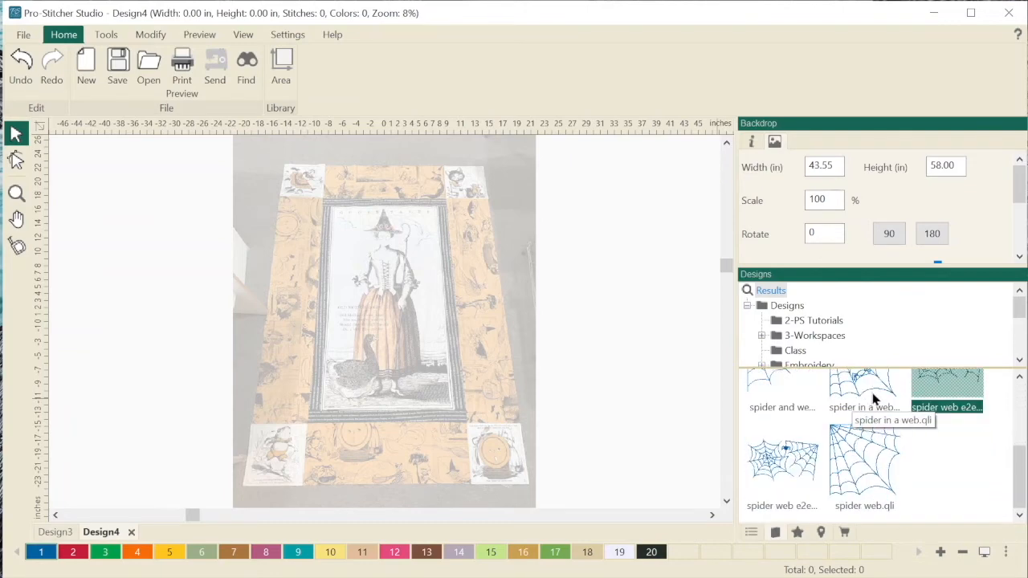
{"action": "left_click", "coordinate": [868, 416]}
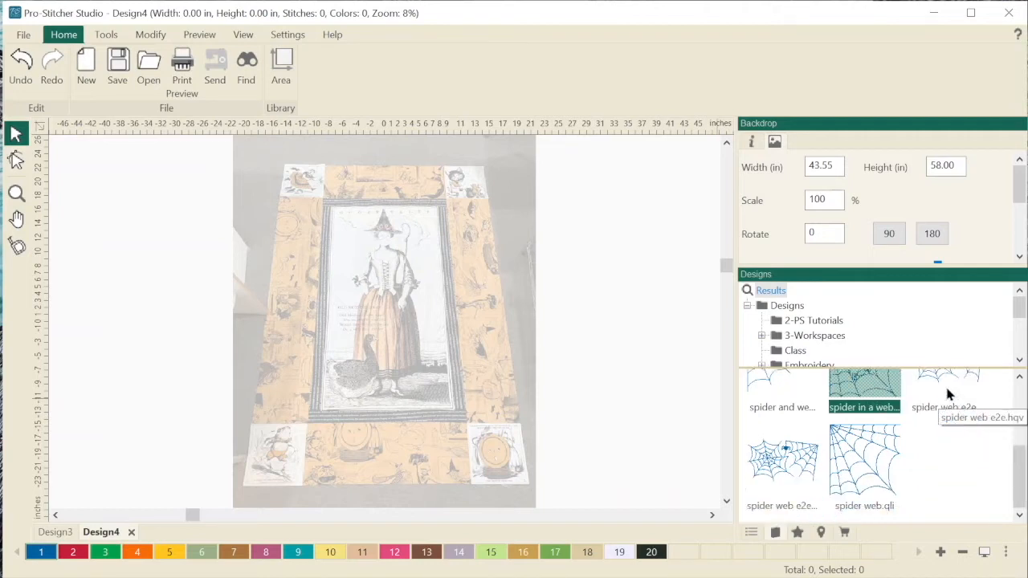
{"action": "left_click", "coordinate": [947, 406]}
{"action": "left_click_drag", "start_coordinate": [864, 424], "coordinate": [583, 337]}
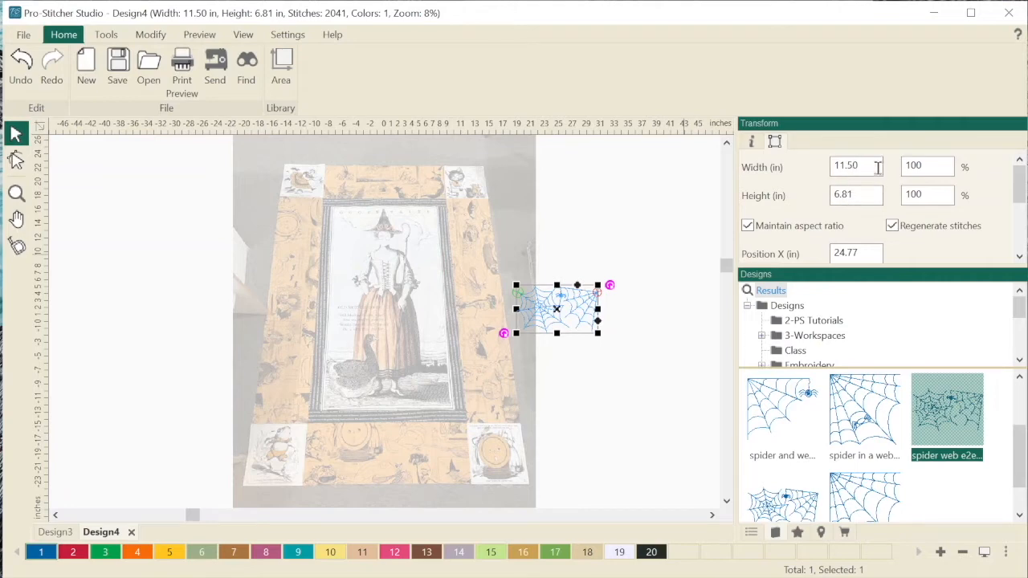
Resize the spider web design to 15 in high with its aspect ratio maintained.
{"action": "left_click_drag", "start_coordinate": [875, 196], "coordinate": [740, 183]}
{"action": "type", "text": "15"}
{"action": "key", "text": "Return"}
{"action": "left_click_drag", "start_coordinate": [795, 265], "coordinate": [800, 361]}
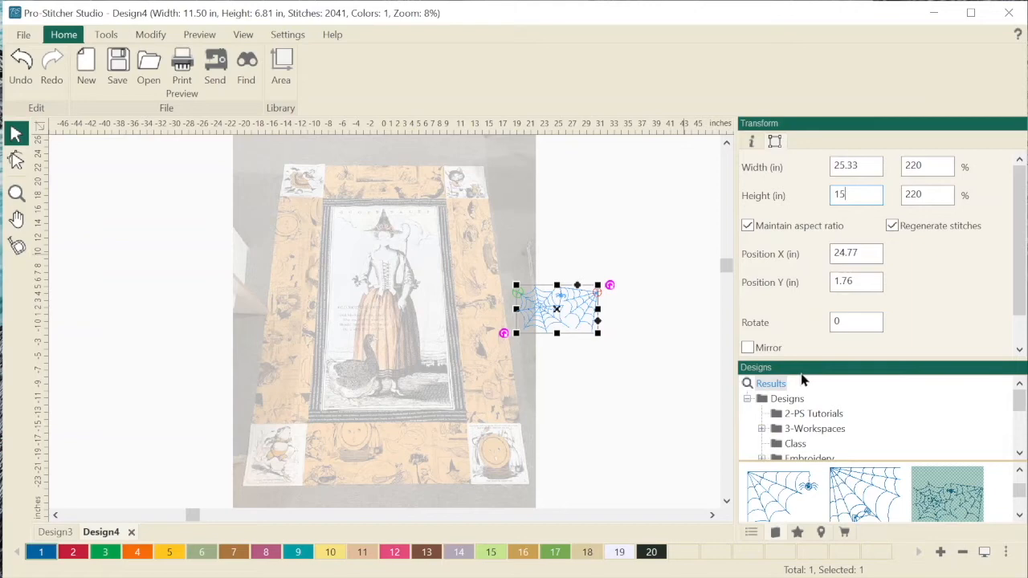
{"action": "left_click_drag", "start_coordinate": [910, 360], "coordinate": [919, 418]}
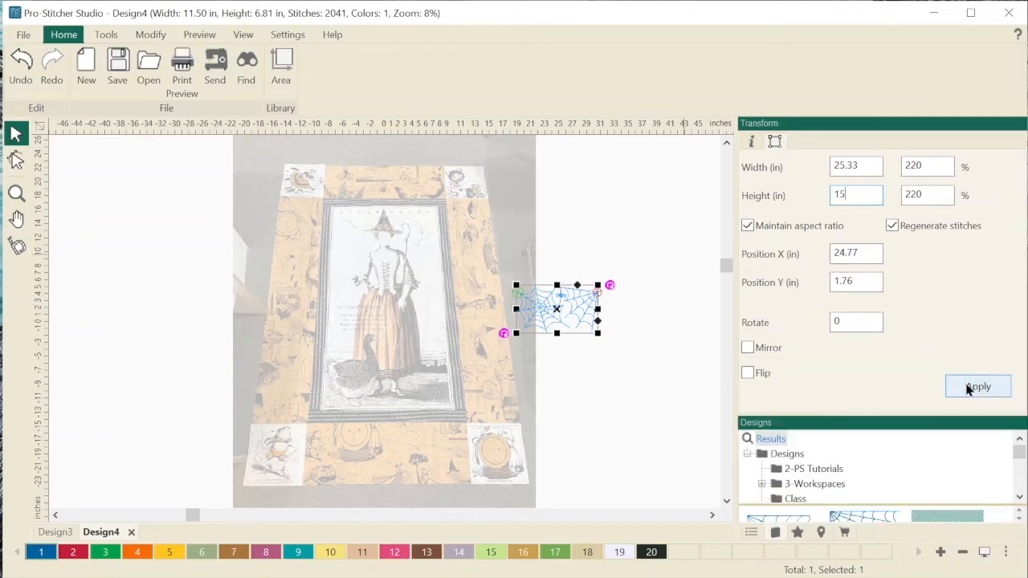
{"action": "left_click", "coordinate": [967, 389]}
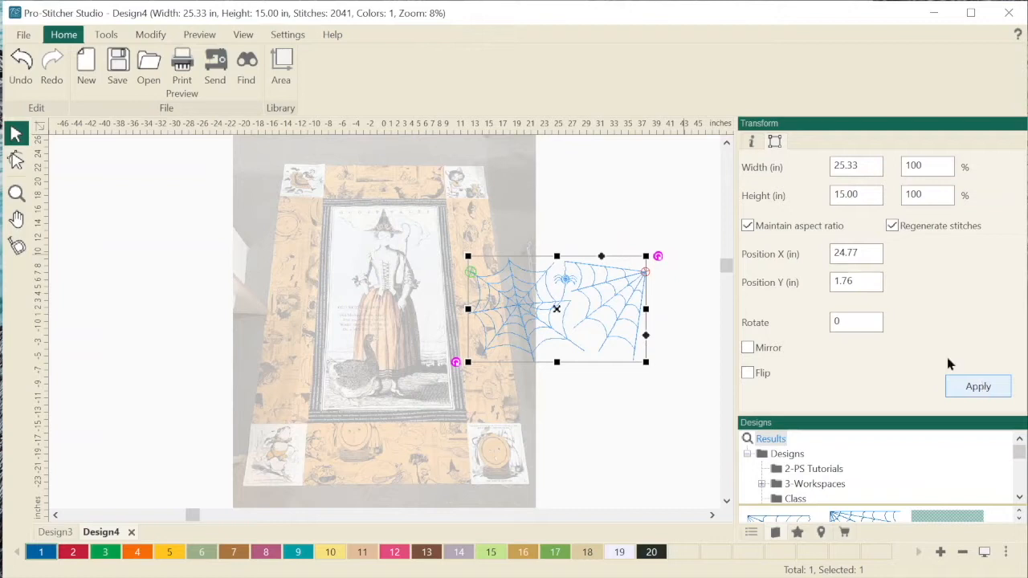
Center the spider web design on the quilt photo's middle panel and display its interlocking repeats.
{"action": "mouse_move", "coordinate": [555, 306]}
{"action": "left_mouse_down"}
{"action": "mouse_move", "coordinate": [434, 243]}
{"action": "mouse_move", "coordinate": [318, 203]}
{"action": "mouse_move", "coordinate": [382, 308]}
{"action": "left_mouse_up"}
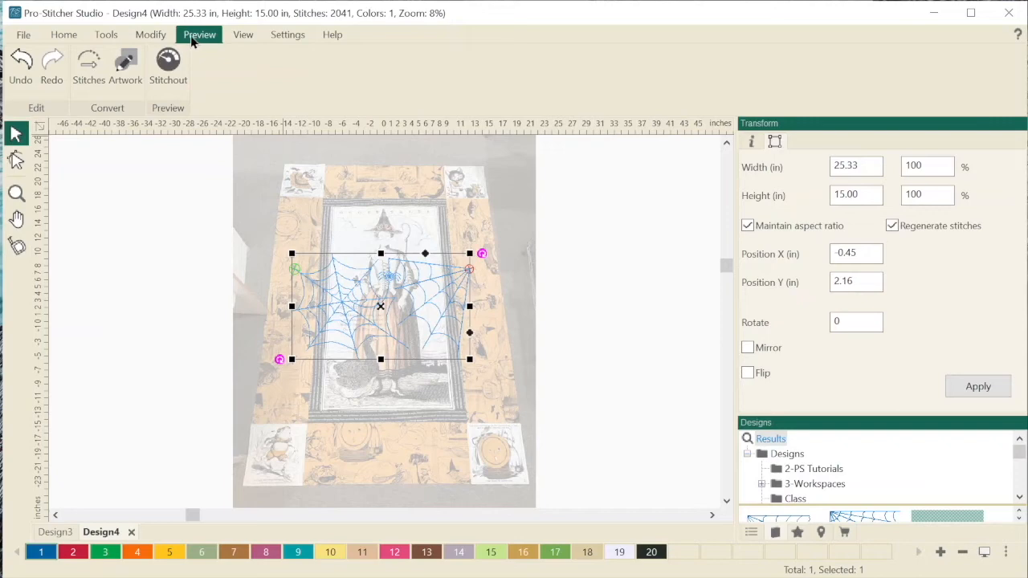
{"action": "left_click", "coordinate": [112, 35]}
{"action": "left_click", "coordinate": [144, 35]}
{"action": "left_click", "coordinate": [106, 35]}
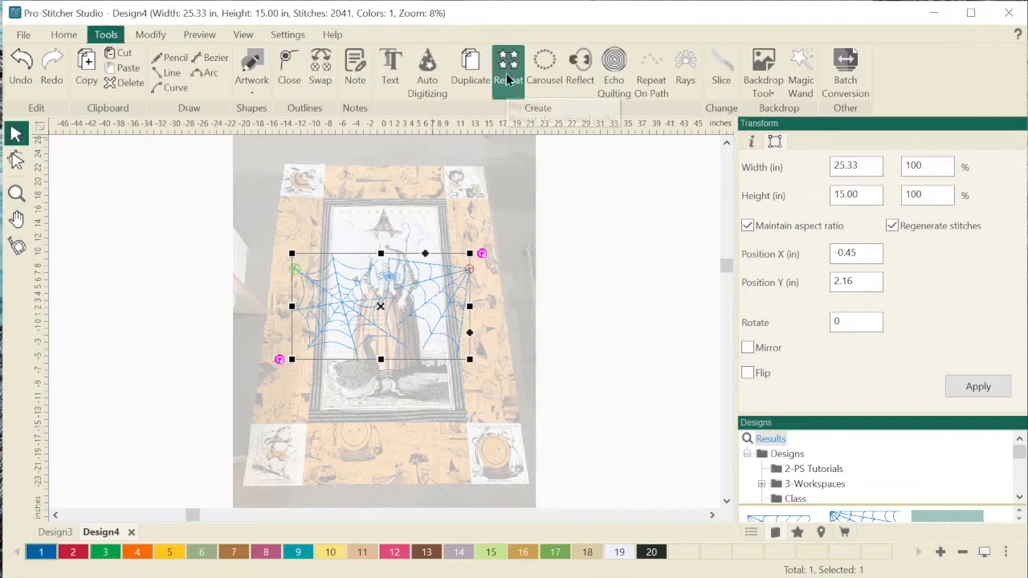
{"action": "left_click", "coordinate": [243, 35]}
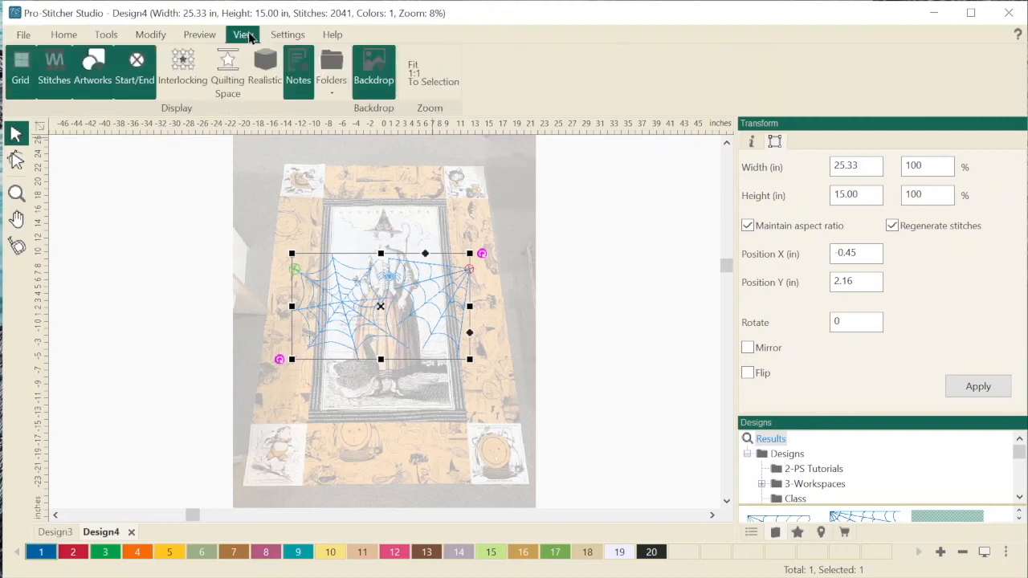
{"action": "left_click", "coordinate": [183, 68]}
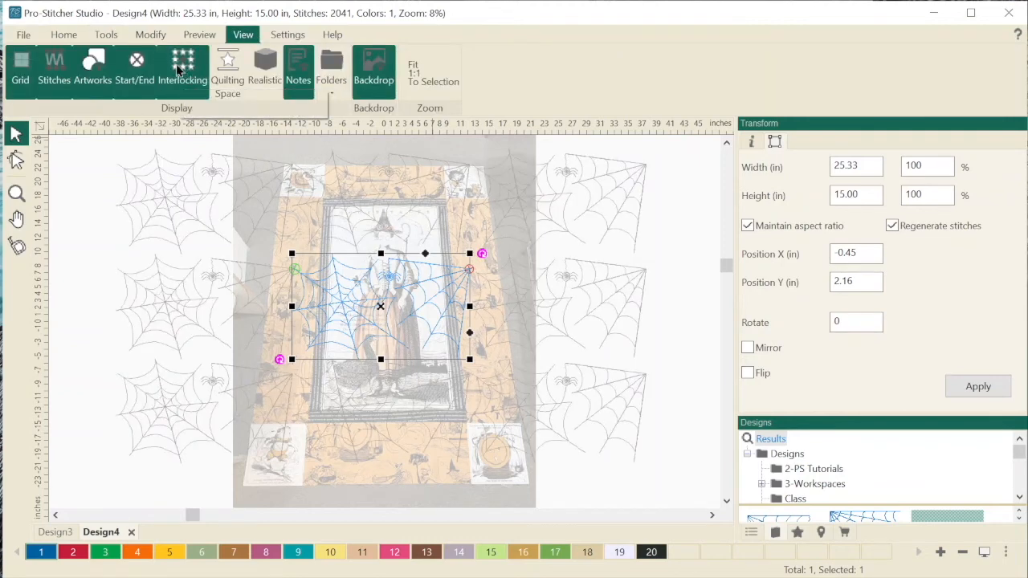
{"action": "left_click", "coordinate": [682, 216]}
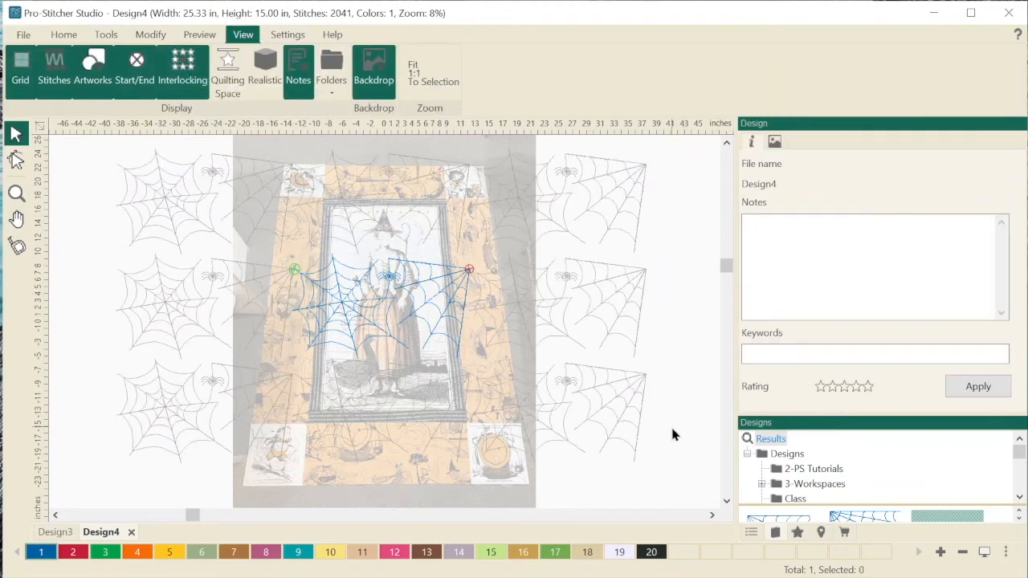
{"action": "left_click_drag", "start_coordinate": [394, 277], "coordinate": [374, 321]}
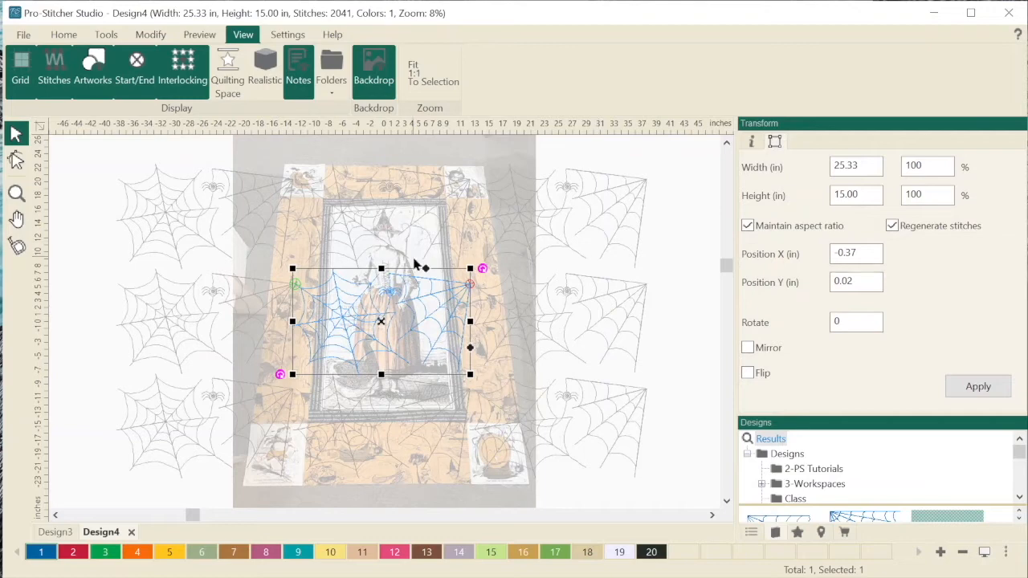
Try black thread color 20 on the spider web design, and recolor it with orange thread color 4.
{"action": "left_click", "coordinate": [646, 553]}
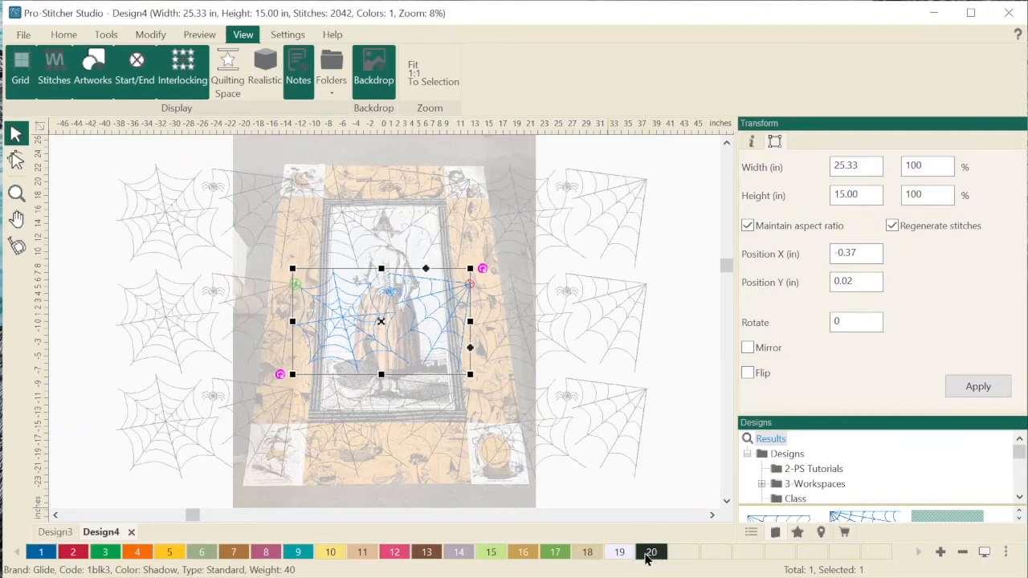
{"action": "left_click", "coordinate": [665, 402]}
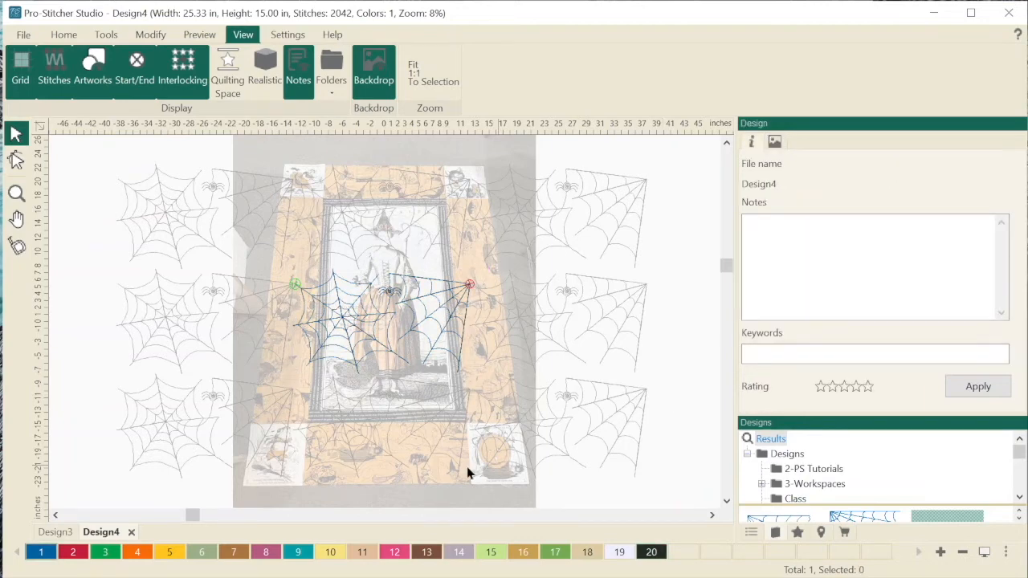
{"action": "left_click", "coordinate": [142, 553]}
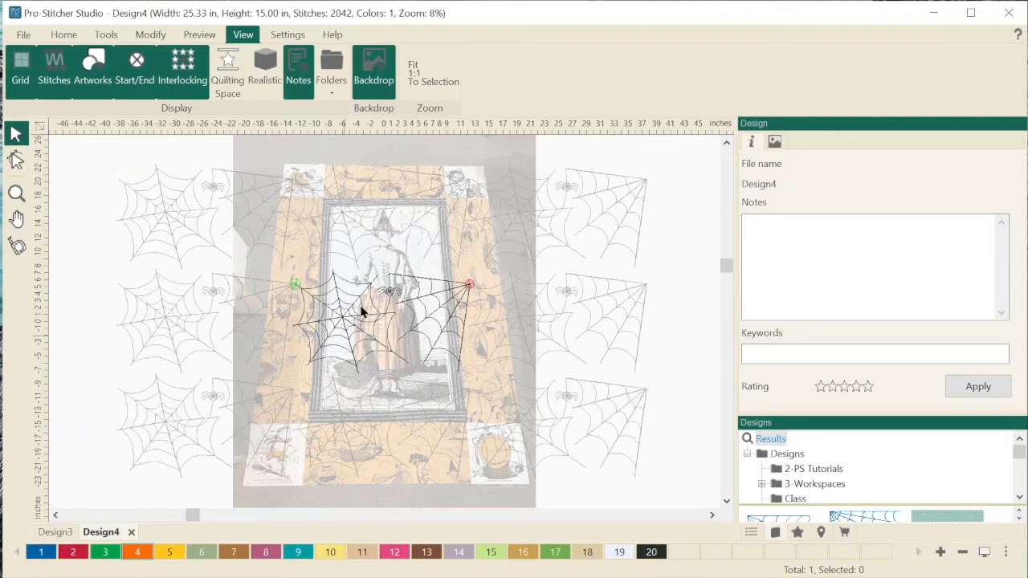
{"action": "left_click", "coordinate": [395, 286]}
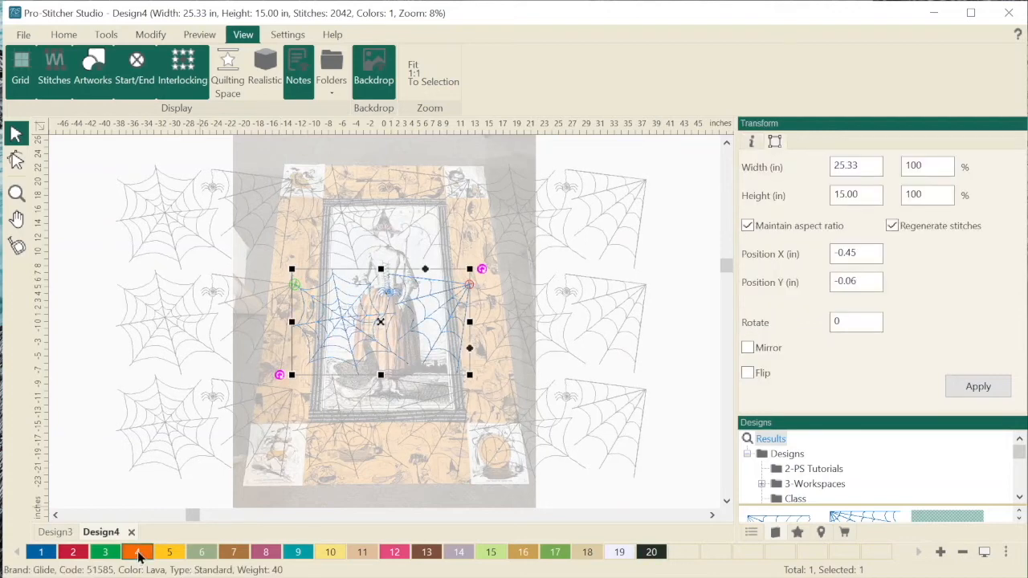
{"action": "left_click", "coordinate": [675, 305]}
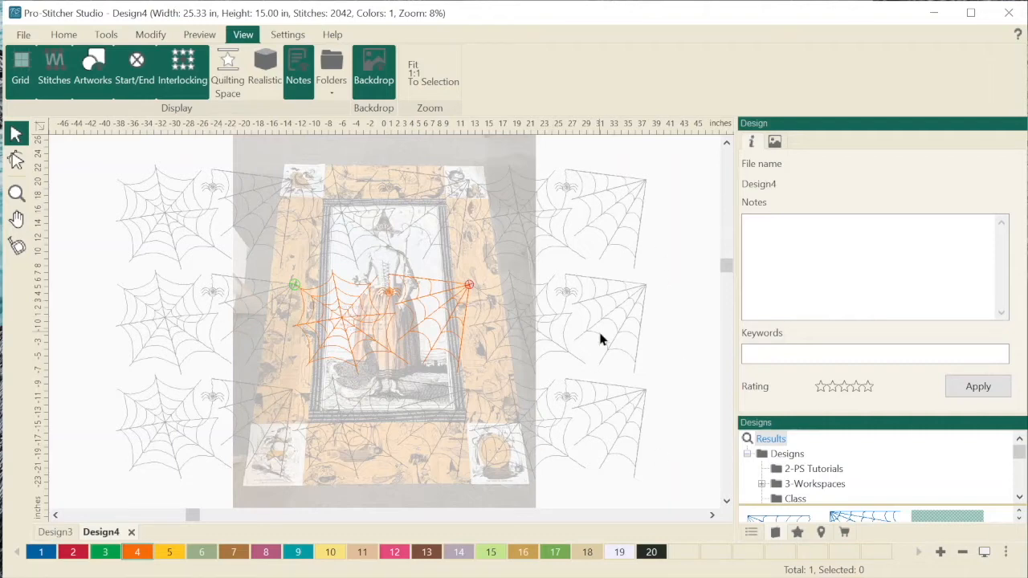
Hide the interlocking display and set up a point-to-point Repeat of the orange spider web design.
{"action": "left_click", "coordinate": [186, 69]}
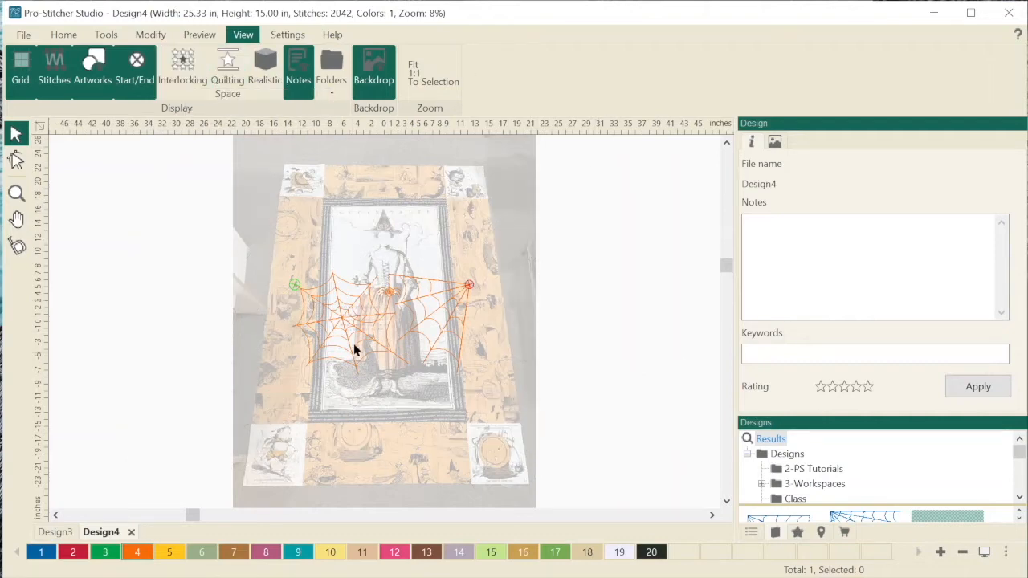
{"action": "left_click", "coordinate": [106, 35]}
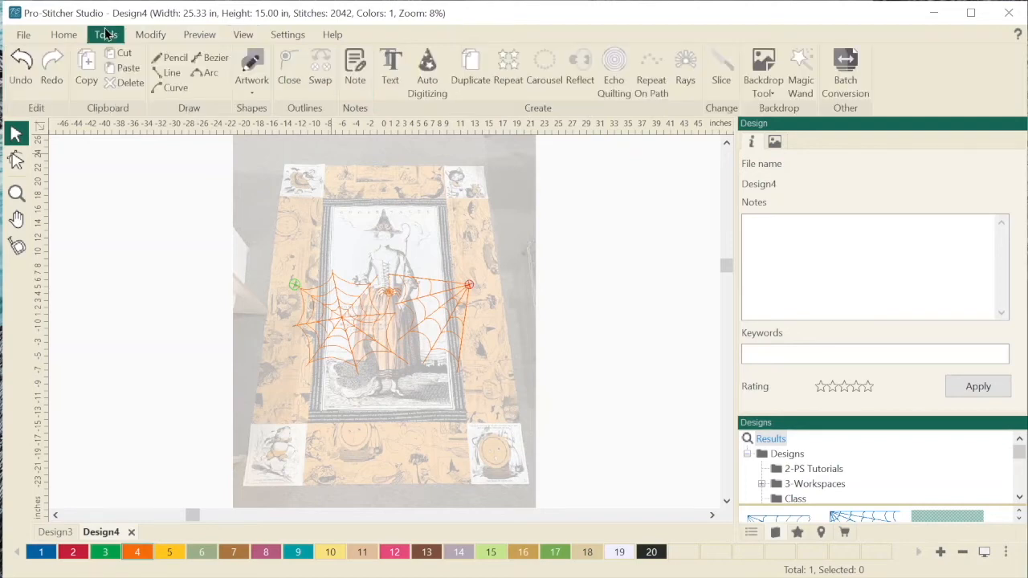
{"action": "left_click", "coordinate": [394, 341]}
{"action": "left_click", "coordinate": [508, 74]}
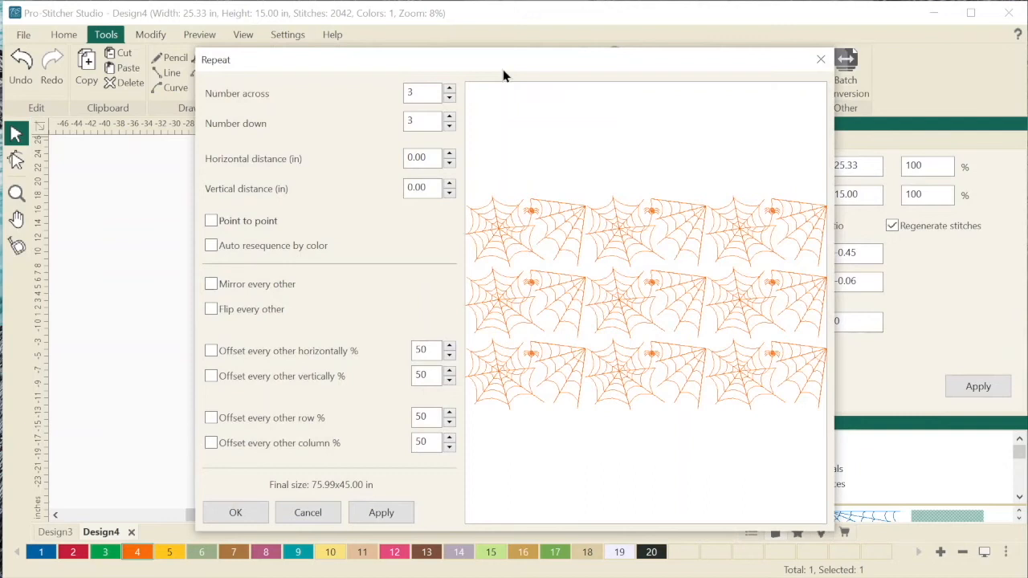
{"action": "left_click", "coordinate": [211, 220]}
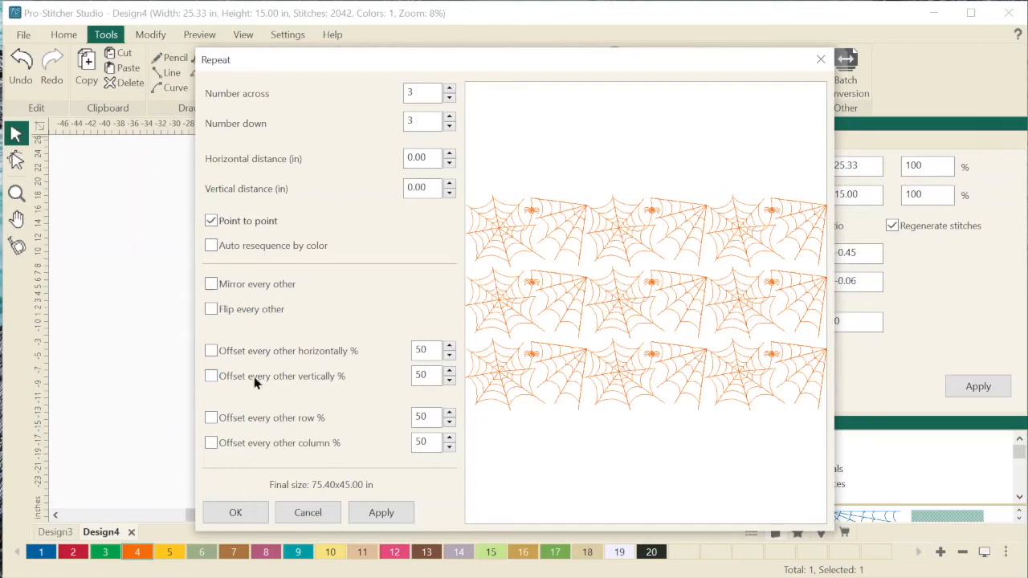
Set the vertical distance between the repeated spider web rows to -1.27 in.
{"action": "left_click", "coordinate": [449, 194]}
{"action": "left_click", "coordinate": [448, 199]}
{"action": "left_click", "coordinate": [448, 199]}
{"action": "left_click", "coordinate": [447, 197]}
{"action": "left_click", "coordinate": [446, 194]}
{"action": "left_click", "coordinate": [448, 197]}
{"action": "left_click", "coordinate": [447, 197]}
{"action": "left_click", "coordinate": [448, 194]}
{"action": "left_click", "coordinate": [448, 193]}
{"action": "left_click", "coordinate": [448, 197]}
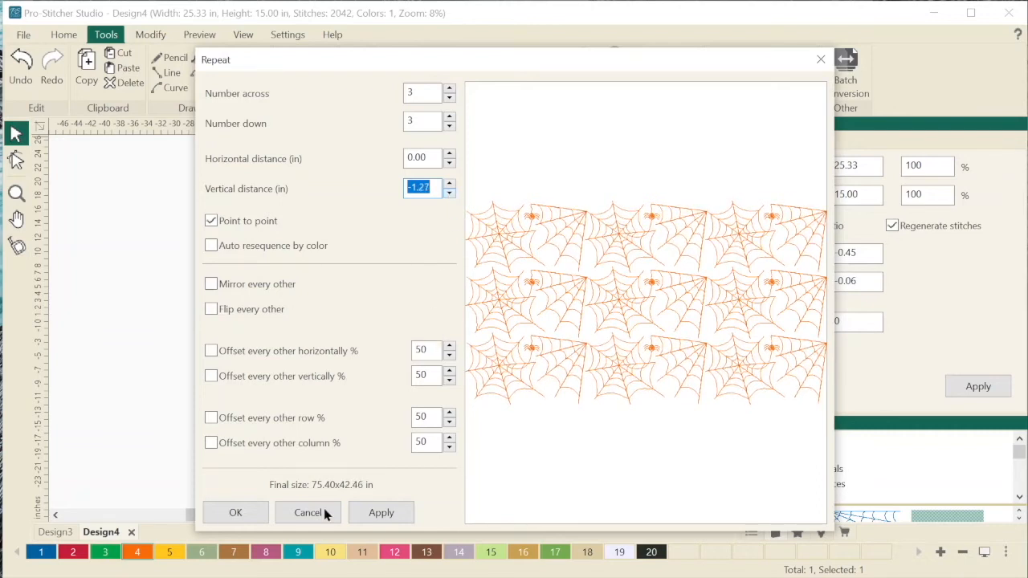
{"action": "left_click", "coordinate": [375, 514]}
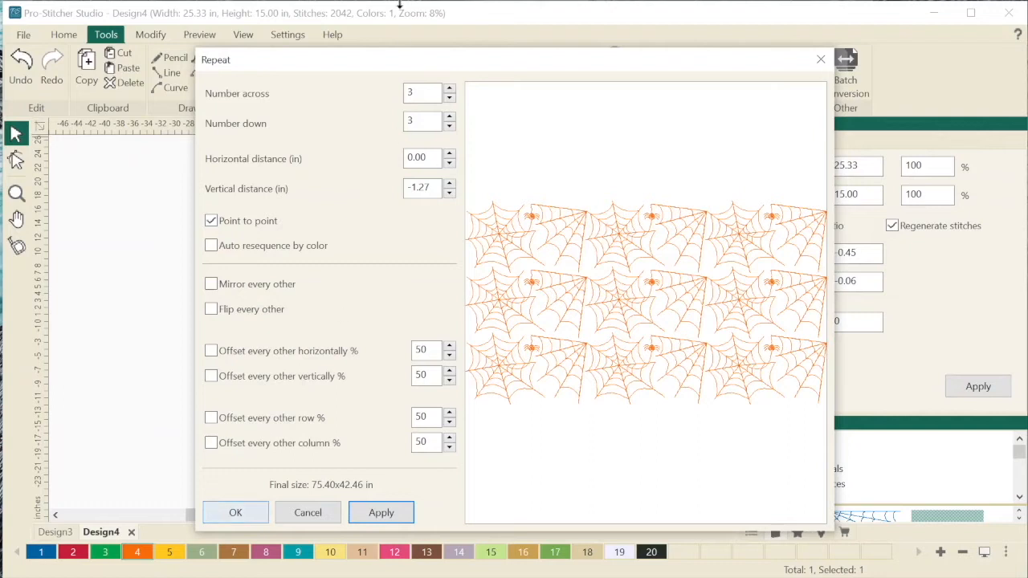
Create the spider web repeat with 3 across and 4 down over the quilt photo.
{"action": "left_click", "coordinate": [448, 88]}
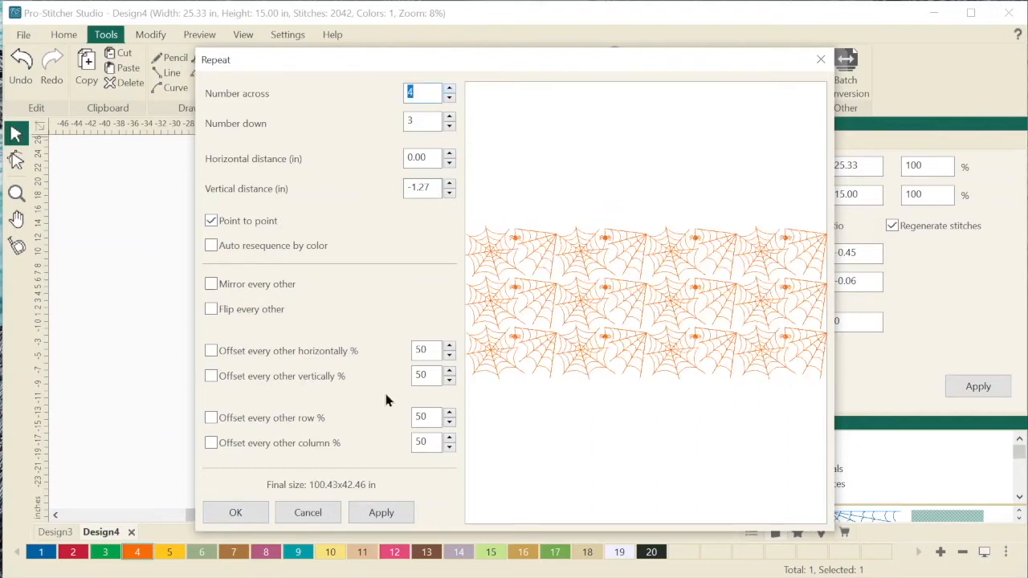
{"action": "left_click", "coordinate": [449, 97]}
{"action": "left_click", "coordinate": [449, 116]}
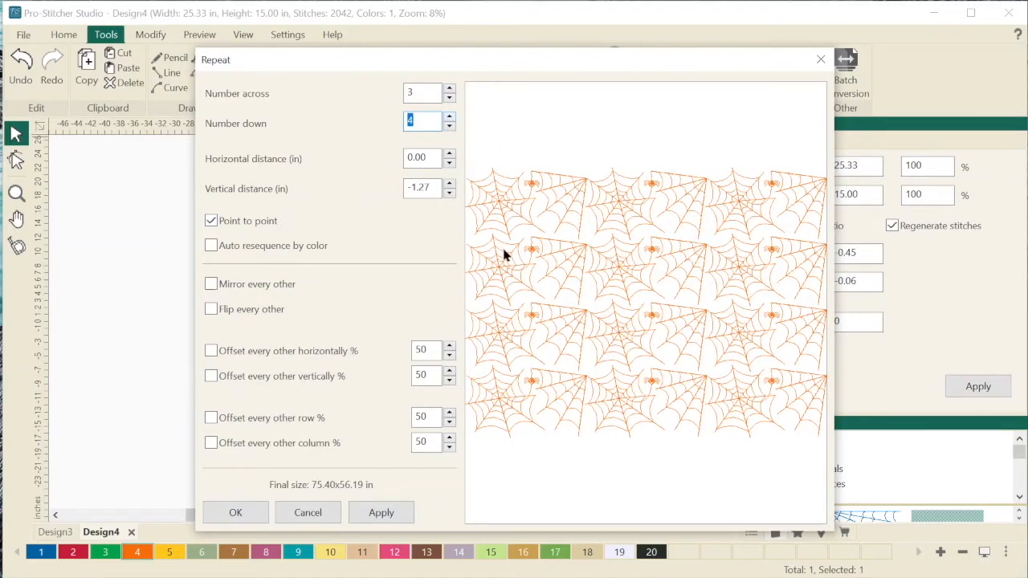
{"action": "left_click", "coordinate": [243, 514]}
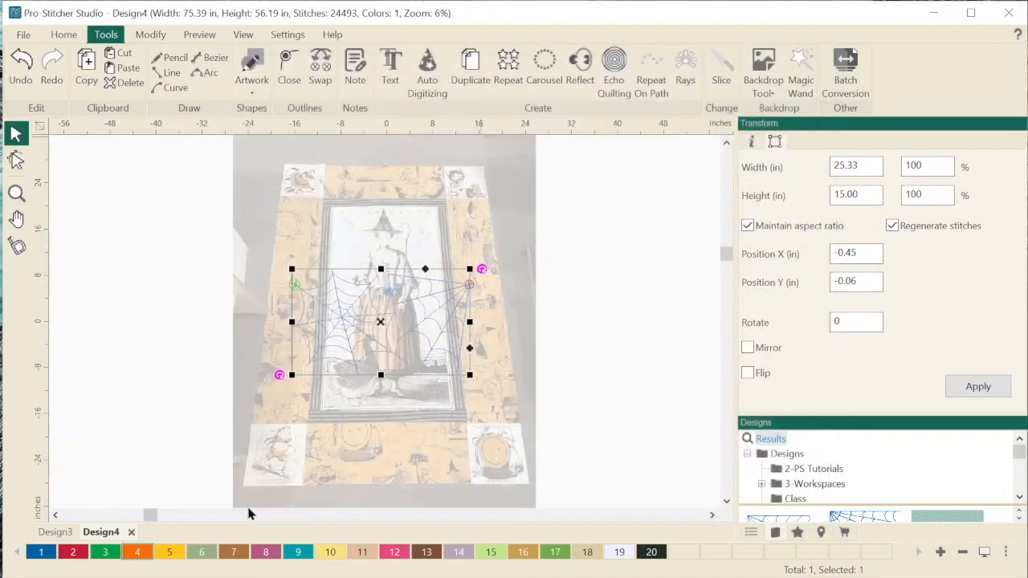
{"action": "left_click", "coordinate": [677, 294]}
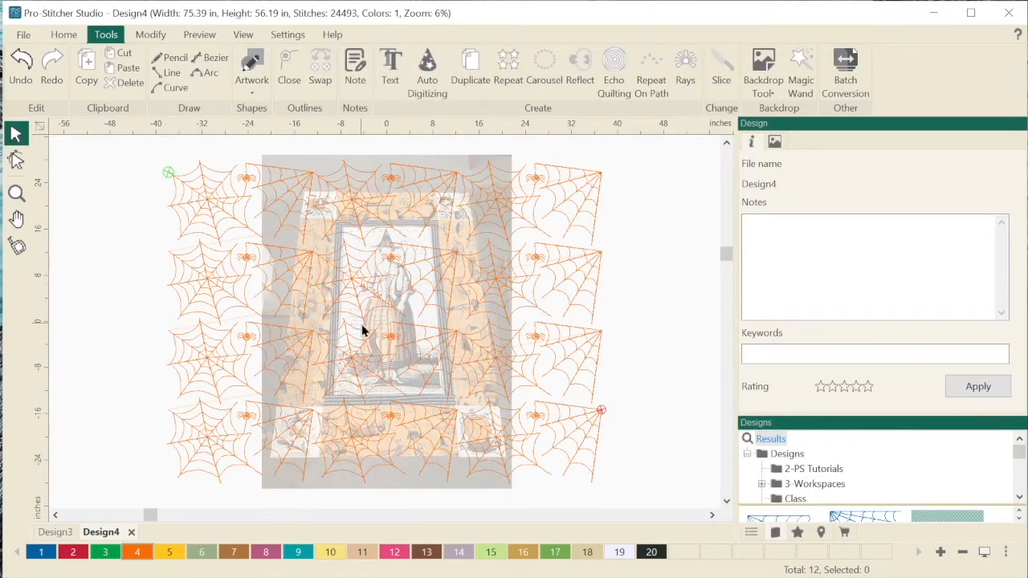
{"action": "key", "text": "z"}
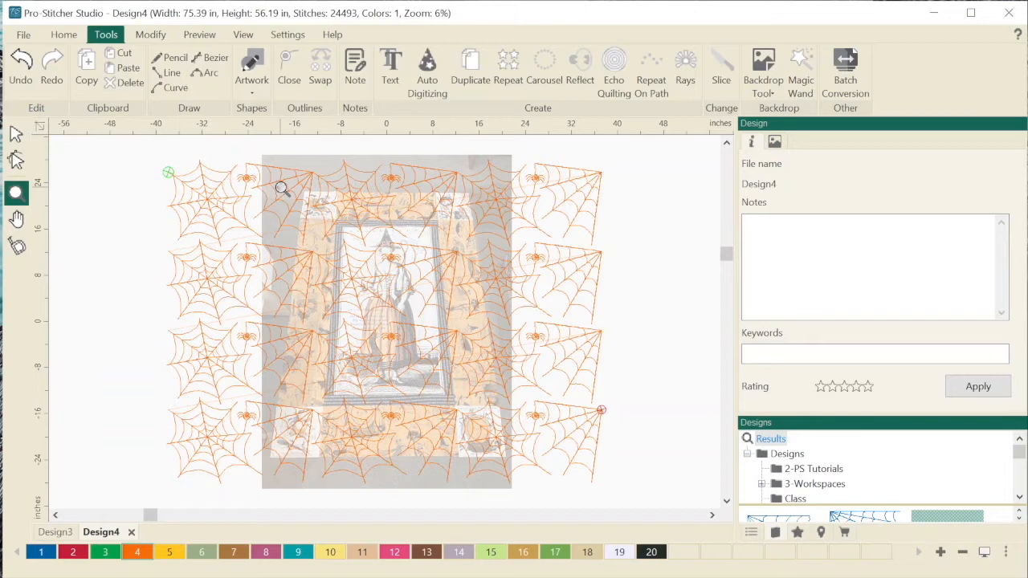
{"action": "left_click_drag", "start_coordinate": [275, 183], "coordinate": [509, 463]}
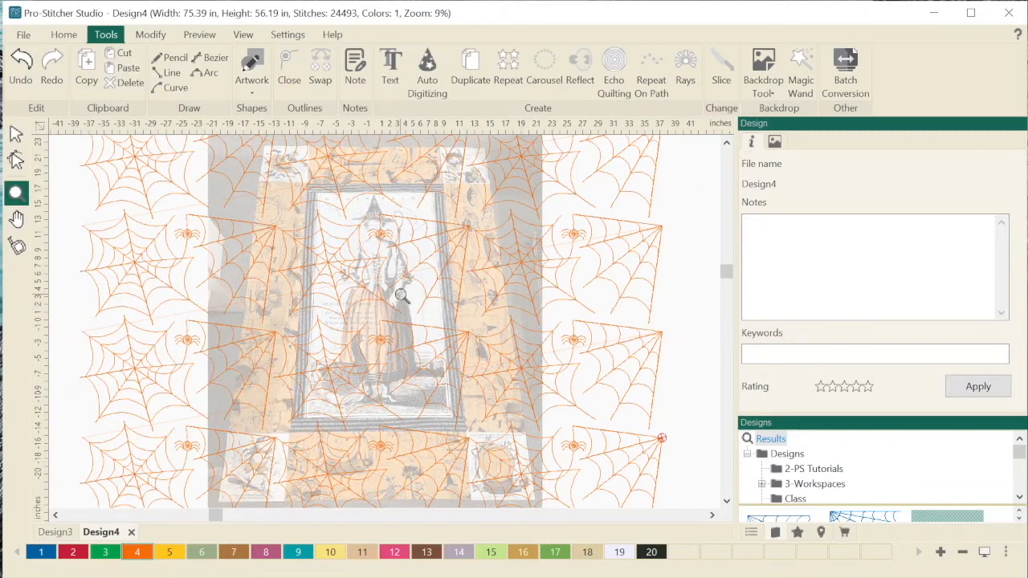
{"action": "left_click", "coordinate": [15, 134]}
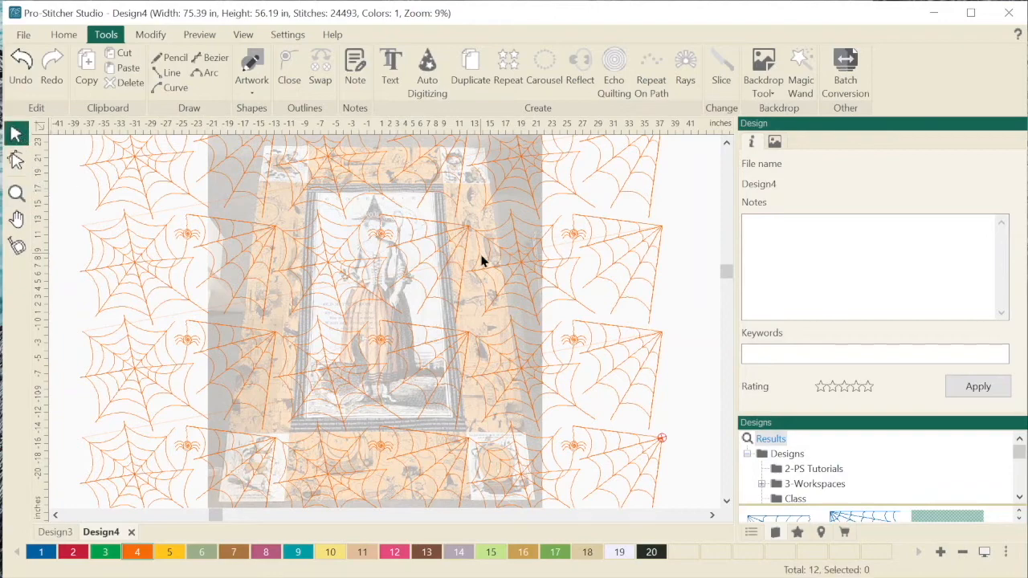
Recolor the whole spider web repeat with black thread color 20.
{"action": "left_click", "coordinate": [527, 261]}
{"action": "scroll", "coordinate": [613, 270], "scroll_direction": "down", "scroll_amount": 2}
{"action": "left_click_drag", "start_coordinate": [623, 152], "coordinate": [149, 493]}
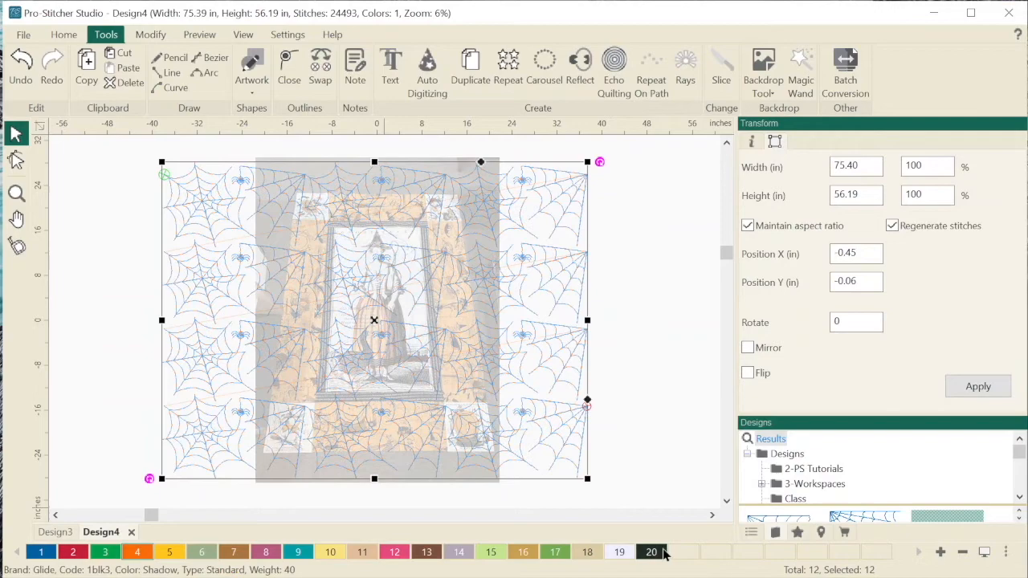
{"action": "left_click", "coordinate": [647, 414]}
{"action": "scroll", "coordinate": [649, 419], "scroll_direction": "up", "scroll_amount": 3}
{"action": "scroll", "coordinate": [649, 422], "scroll_direction": "down", "scroll_amount": 2}
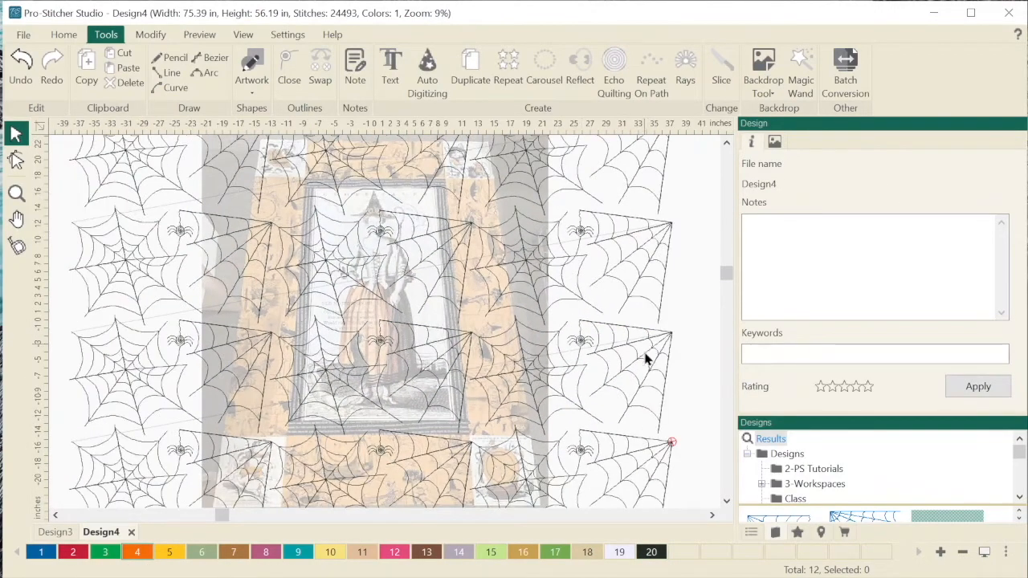
Recolor the whole spider web repeat with Light Copper thread color 7.
{"action": "scroll", "coordinate": [649, 350], "scroll_direction": "down", "scroll_amount": 2}
{"action": "left_click_drag", "start_coordinate": [638, 165], "coordinate": [129, 482]}
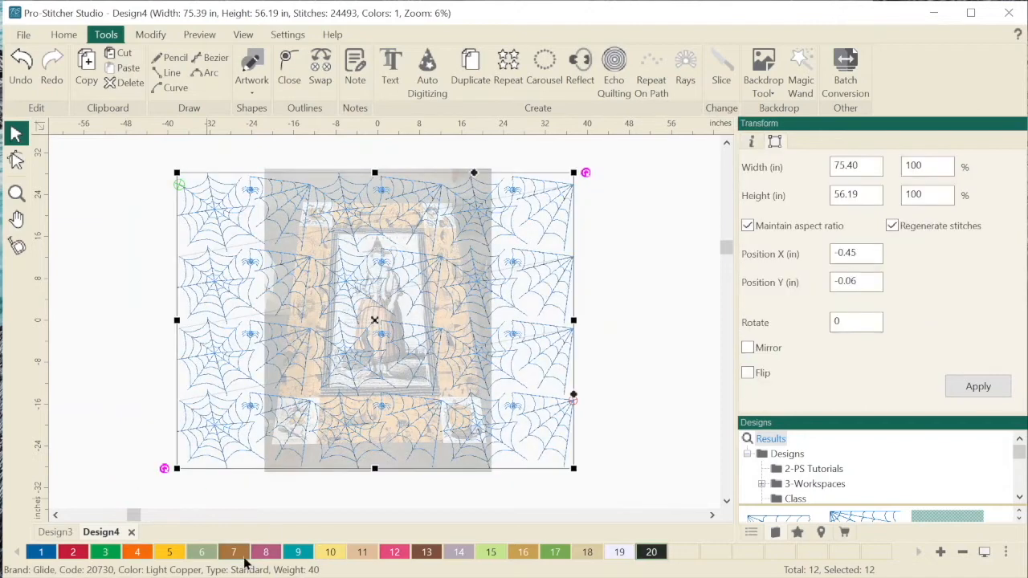
{"action": "left_click", "coordinate": [620, 363]}
{"action": "scroll", "coordinate": [629, 367], "scroll_direction": "up", "scroll_amount": 2}
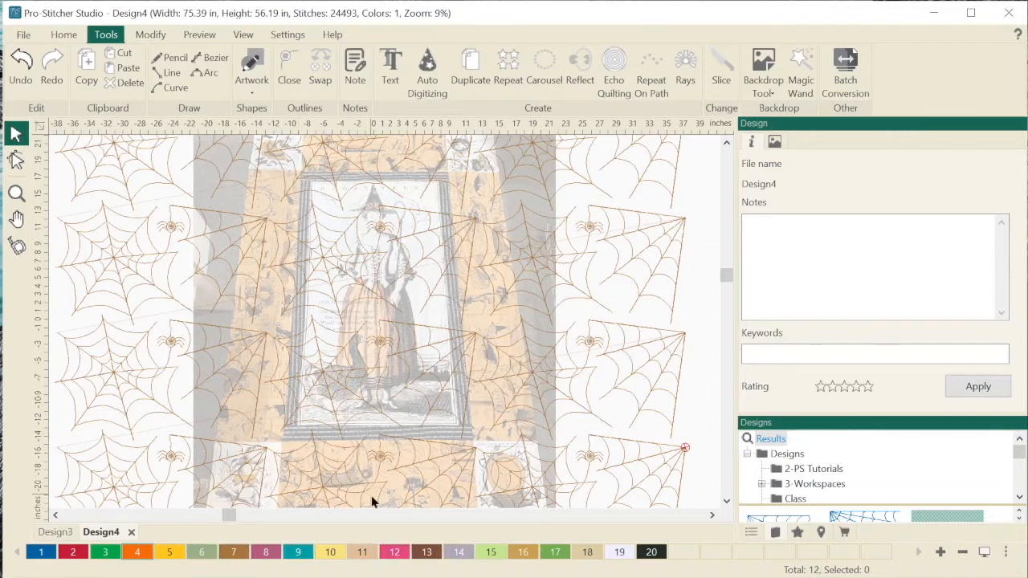
{"action": "scroll", "coordinate": [463, 349], "scroll_direction": "down", "scroll_amount": 1}
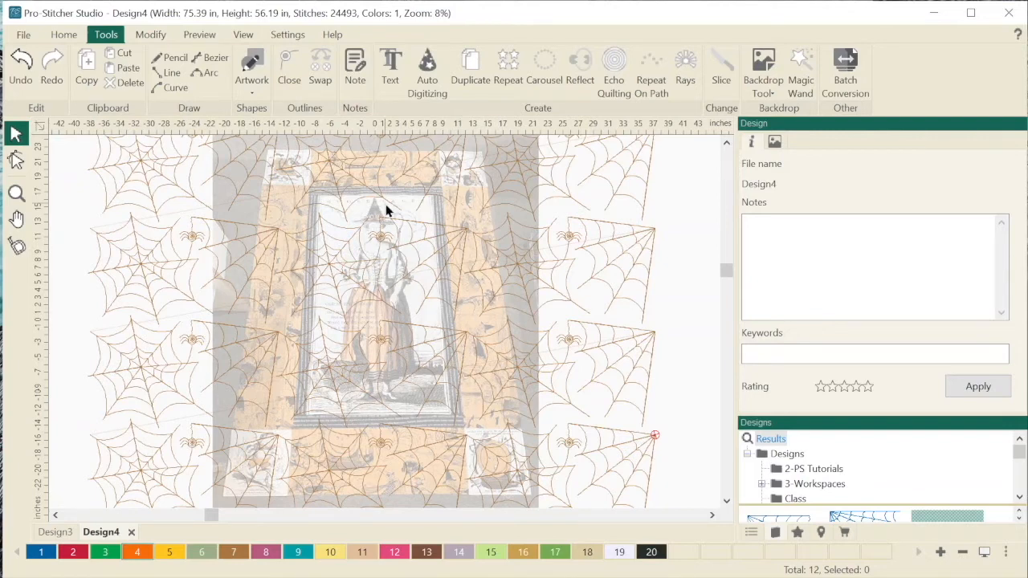
{"action": "scroll", "coordinate": [464, 262], "scroll_direction": "down", "scroll_amount": 1}
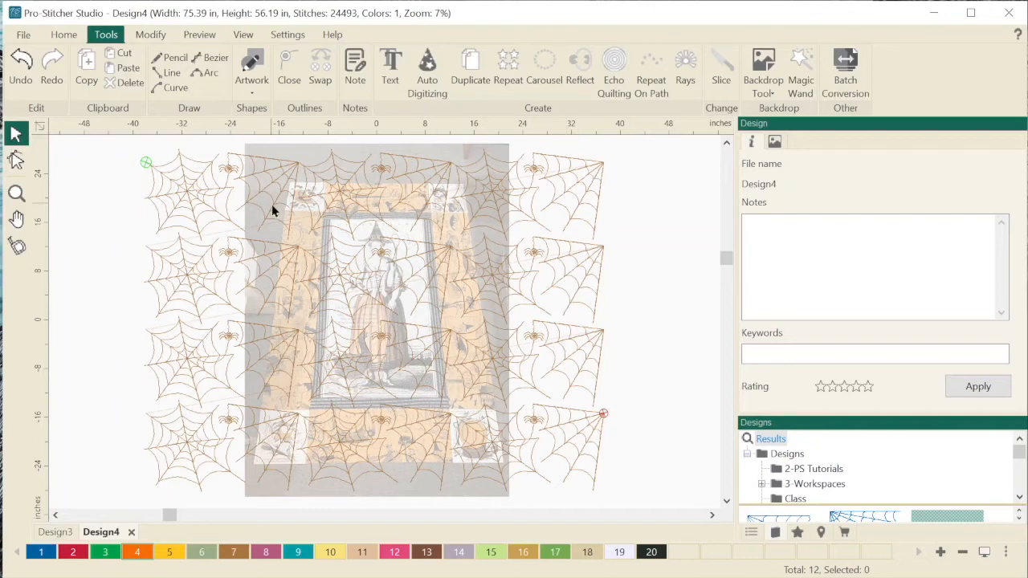
Create a new blank design and load the snail image from the Images folder as its backdrop.
{"action": "left_click", "coordinate": [24, 35]}
{"action": "left_click", "coordinate": [50, 52]}
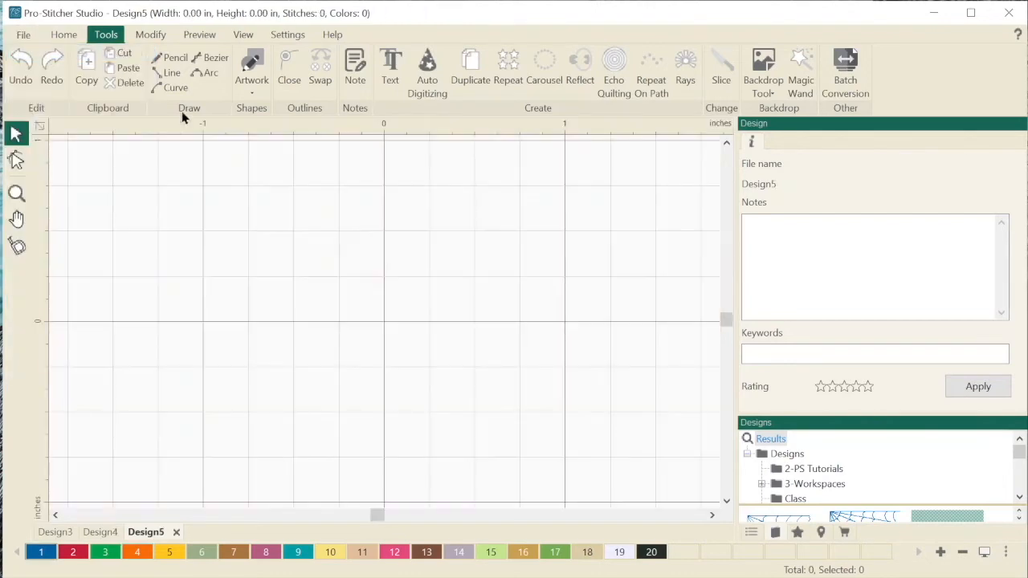
{"action": "left_click", "coordinate": [760, 84]}
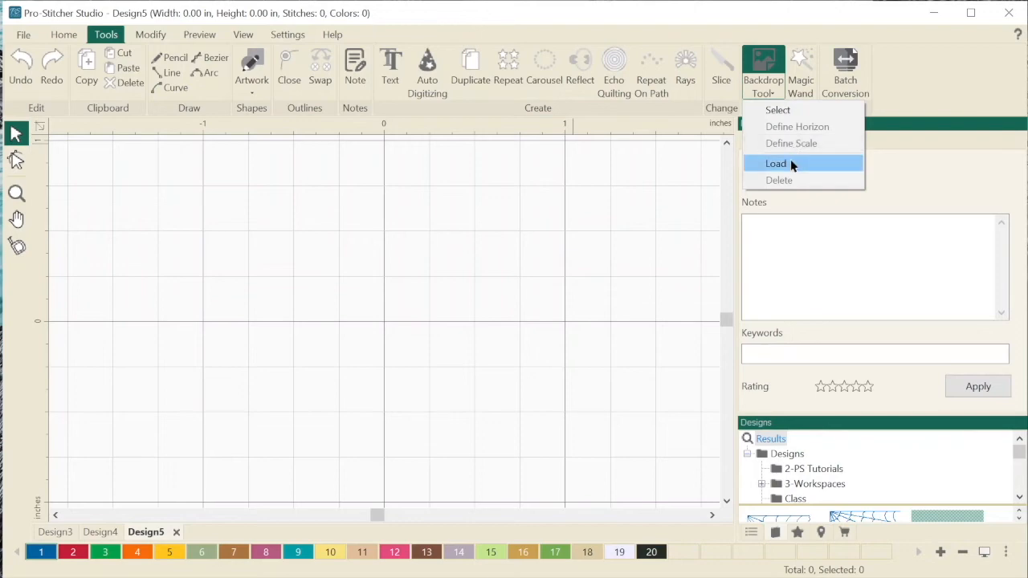
{"action": "left_click", "coordinate": [790, 159]}
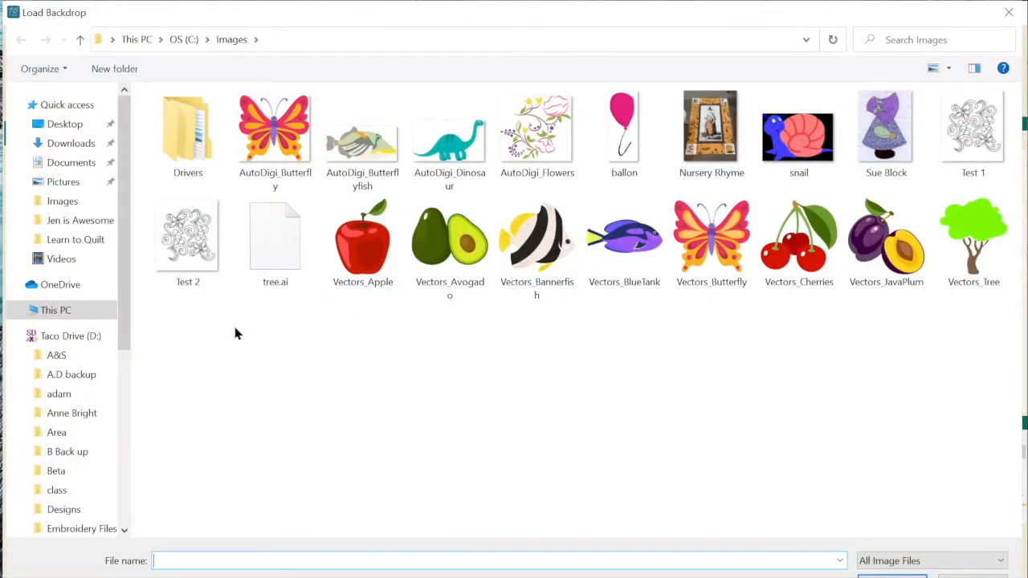
{"action": "left_click", "coordinate": [795, 151]}
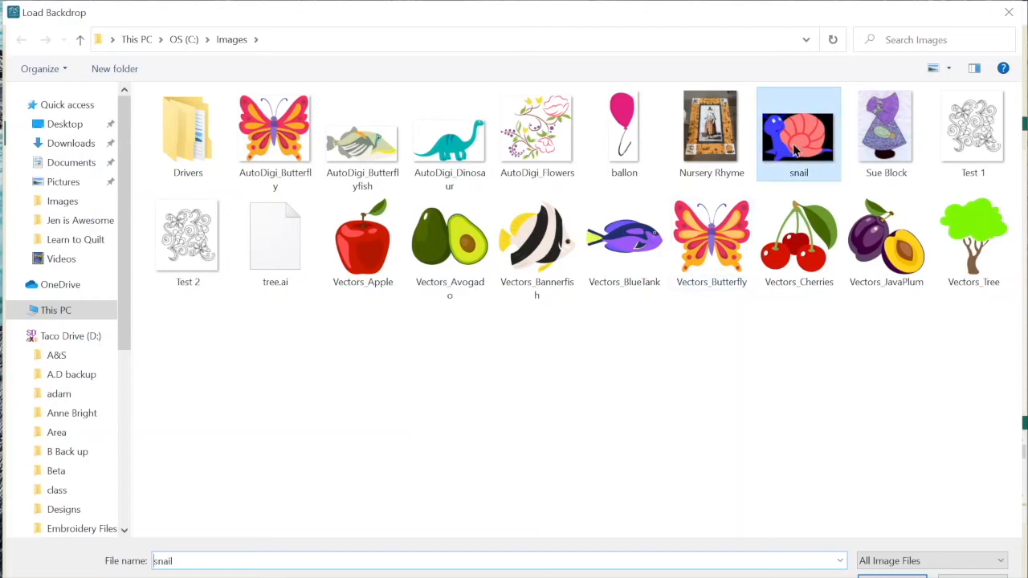
{"action": "left_click", "coordinate": [893, 575]}
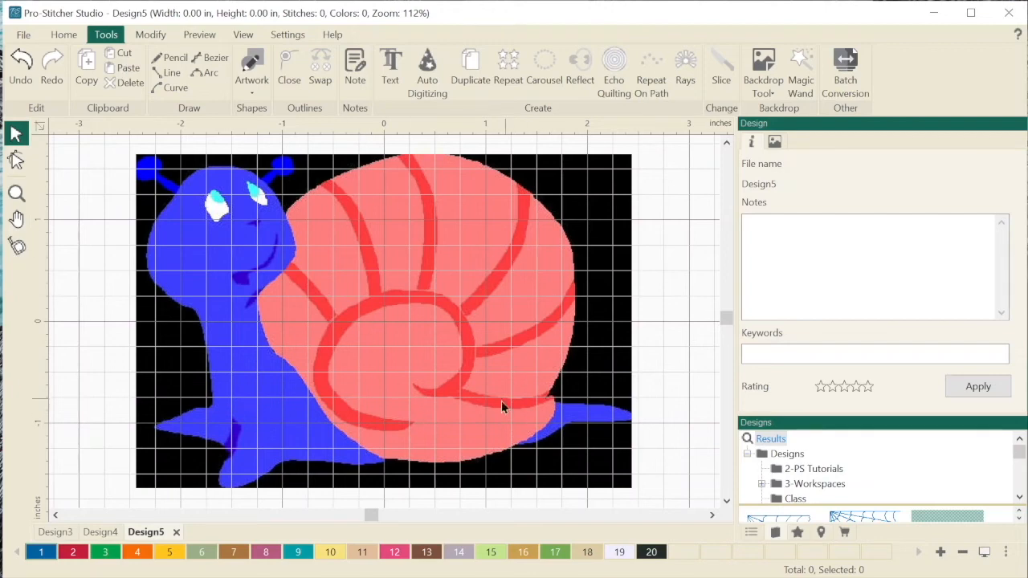
Start an Arc outline at the outer end of the snail shell's spiral, tracing around it and out along the first rib toward the head.
{"action": "left_click", "coordinate": [210, 73]}
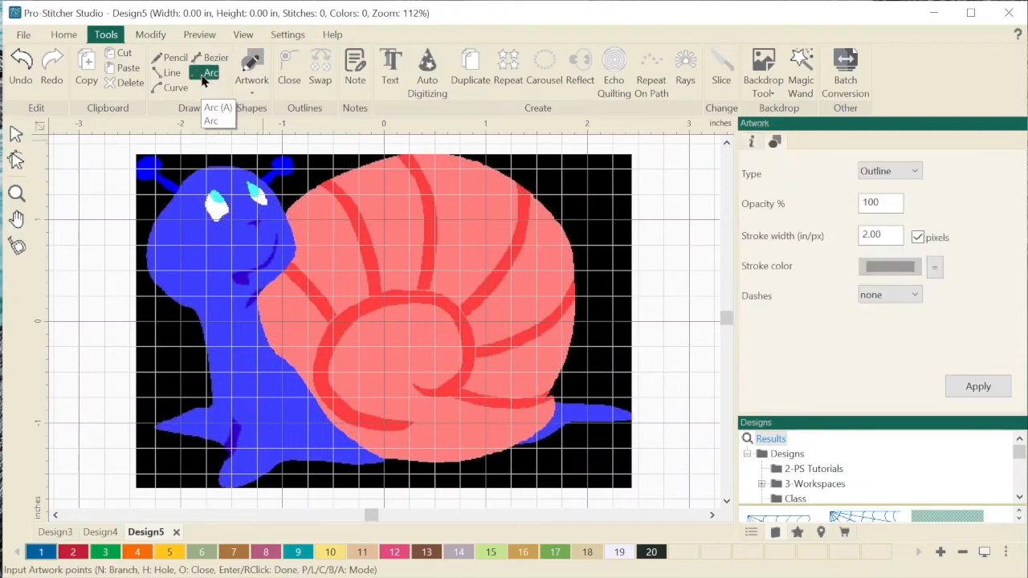
{"action": "left_click", "coordinate": [409, 423]}
{"action": "left_click", "coordinate": [351, 416]}
{"action": "left_click", "coordinate": [321, 367]}
{"action": "left_click", "coordinate": [333, 321]}
{"action": "left_click", "coordinate": [307, 270]}
{"action": "left_click", "coordinate": [258, 245]}
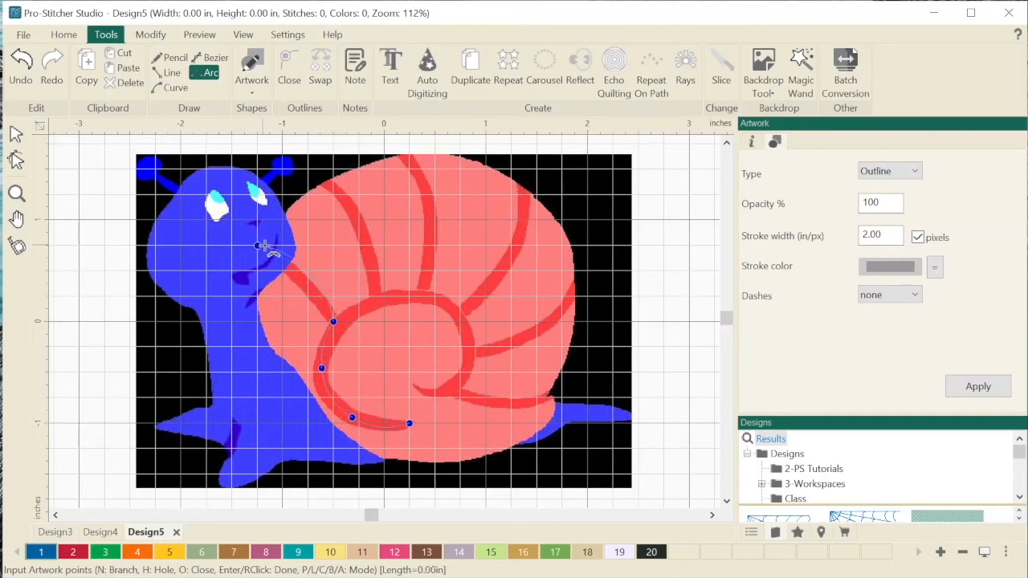
Continue the arc outline along the spiral, tracing the shell's second and third ribs up to its upper edge.
{"action": "key", "text": "n"}
{"action": "left_click", "coordinate": [371, 299]}
{"action": "left_click", "coordinate": [362, 236]}
{"action": "left_click", "coordinate": [325, 184]}
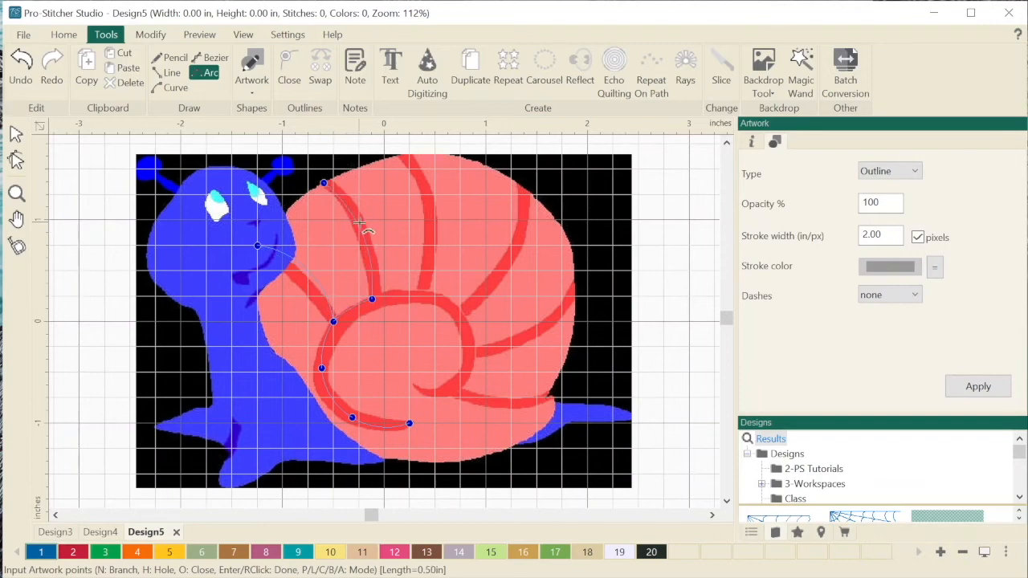
{"action": "left_click", "coordinate": [419, 291]}
{"action": "left_click", "coordinate": [434, 220]}
{"action": "left_click", "coordinate": [404, 157]}
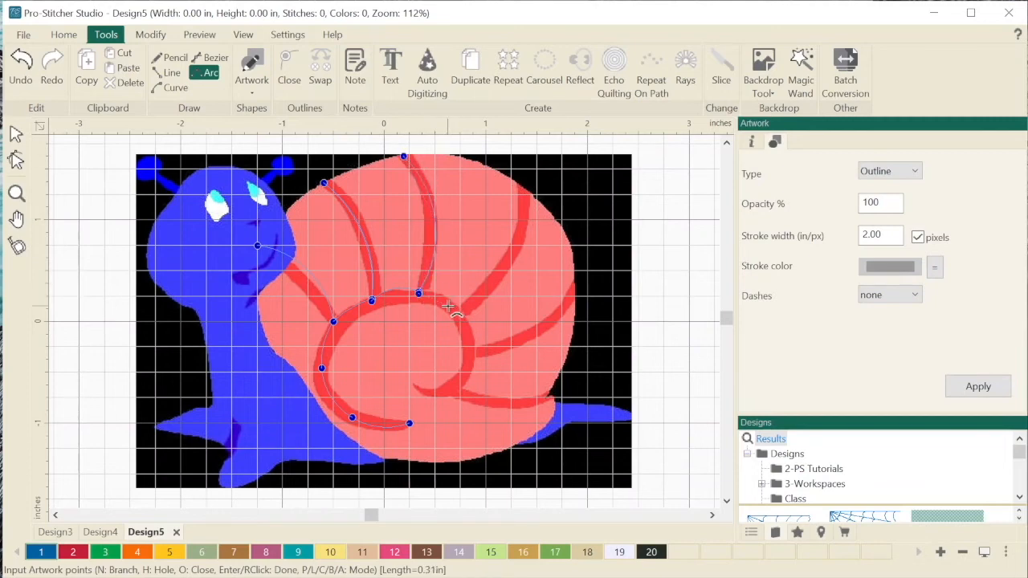
Trace the shell's fourth and fifth ribs with arcs from the spiral out to the shell's edge.
{"action": "left_click", "coordinate": [450, 312]}
{"action": "left_click", "coordinate": [526, 190]}
{"action": "left_click", "coordinate": [453, 313]}
{"action": "left_click", "coordinate": [463, 329]}
{"action": "left_click", "coordinate": [461, 347]}
{"action": "left_click", "coordinate": [575, 284]}
Trace the shell's last lower rib and the spiral's inner end with arcs, then finish the outline and select it.
{"action": "left_click", "coordinate": [460, 347]}
{"action": "left_click", "coordinate": [462, 368]}
{"action": "left_click", "coordinate": [449, 384]}
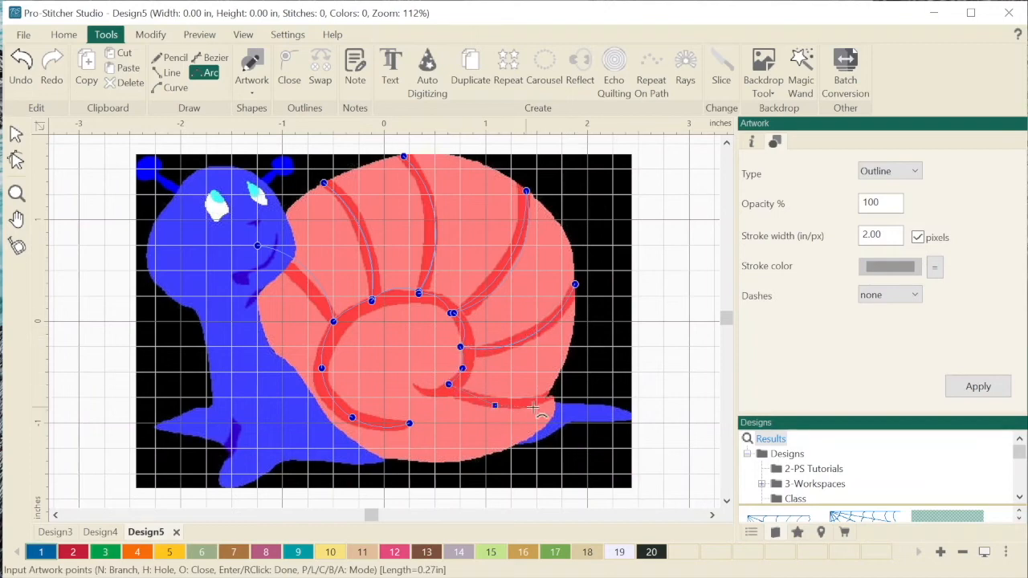
{"action": "left_click", "coordinate": [546, 400]}
{"action": "left_click", "coordinate": [448, 385]}
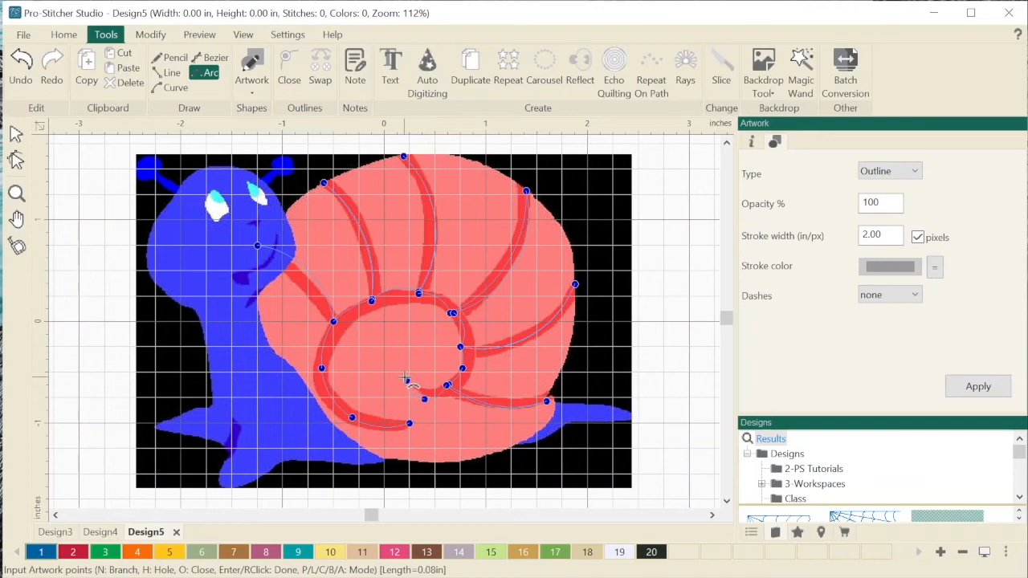
{"action": "right_click", "coordinate": [405, 374]}
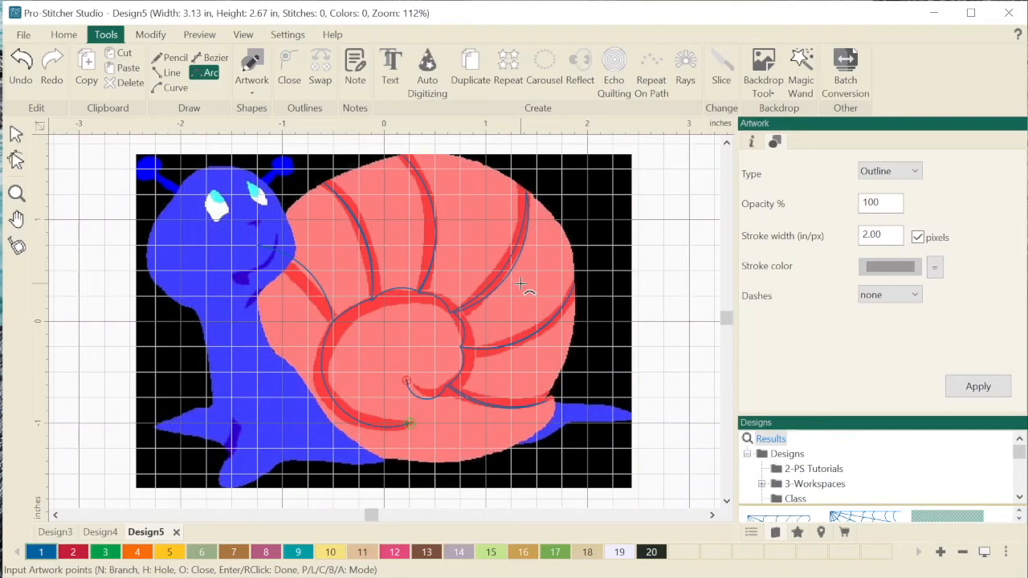
{"action": "right_click", "coordinate": [520, 283]}
{"action": "right_click", "coordinate": [425, 284]}
{"action": "left_click", "coordinate": [423, 285]}
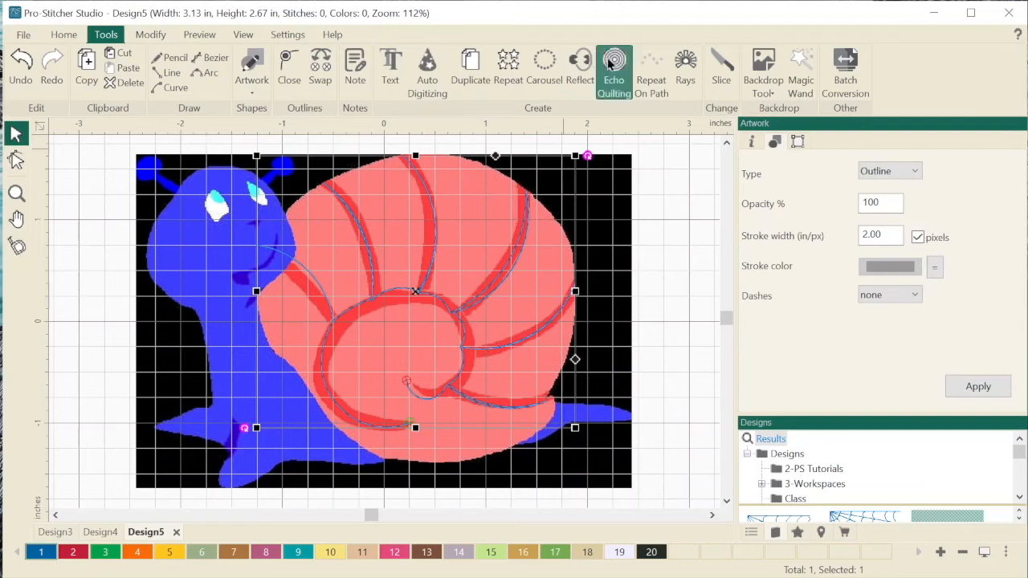
{"action": "left_click", "coordinate": [764, 85]}
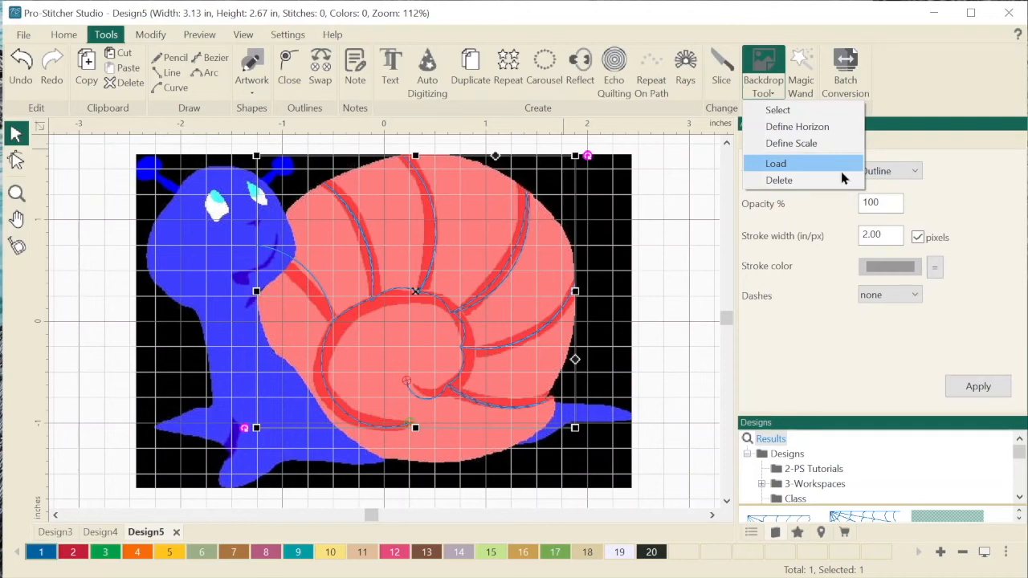
{"action": "left_click", "coordinate": [841, 171]}
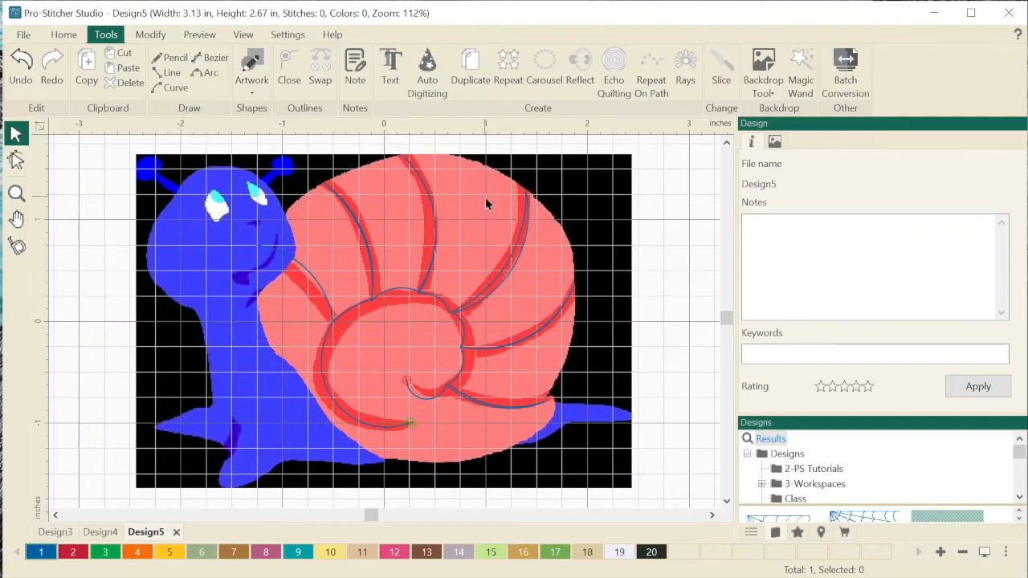
{"action": "left_click", "coordinate": [767, 89]}
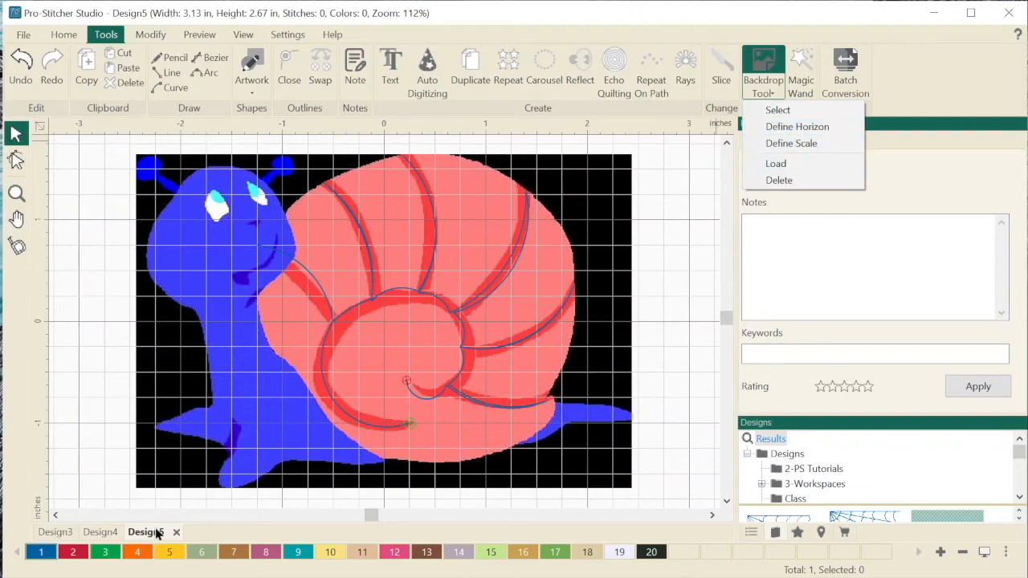
Switch to Design4 and delete the entire spider web repeat from the quilt photo.
{"action": "left_click", "coordinate": [113, 533]}
{"action": "left_click", "coordinate": [489, 213]}
{"action": "left_click_drag", "start_coordinate": [657, 146], "coordinate": [135, 492]}
{"action": "key", "text": "Delete"}
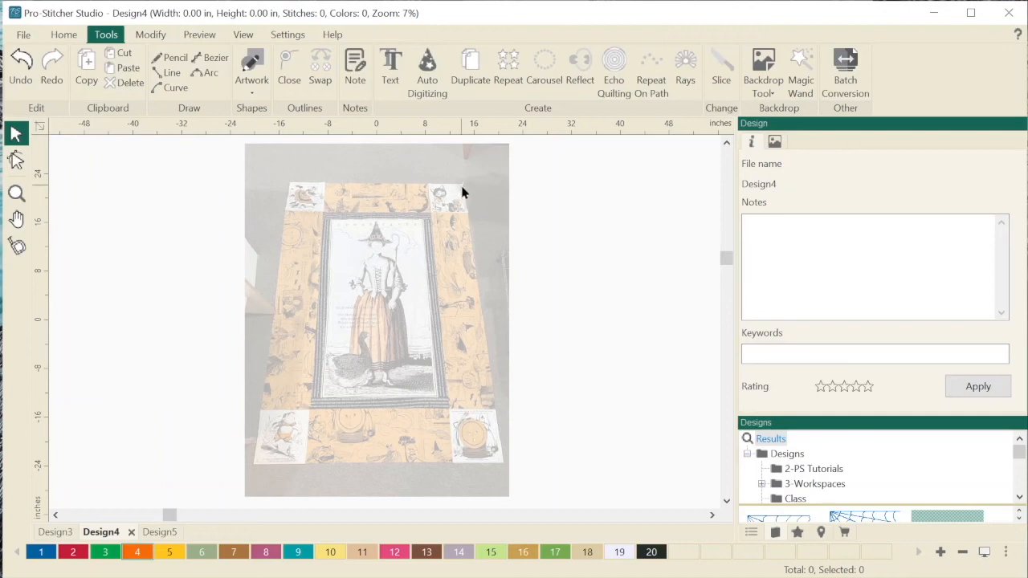
Define the quilt photo's scale by marking the quilt's upper edge from corner to corner and setting its requested length to 45 in.
{"action": "left_click", "coordinate": [761, 95]}
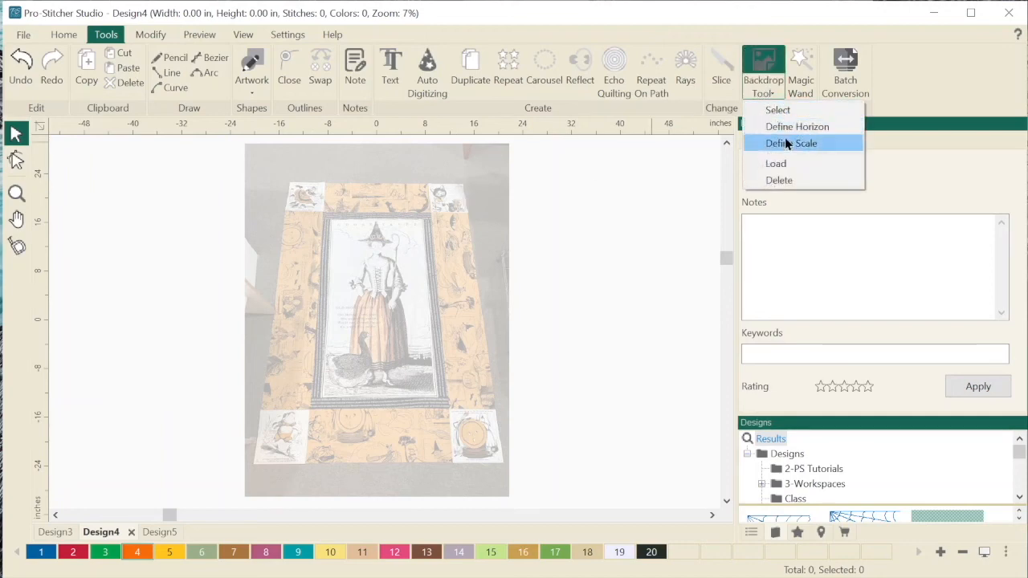
{"action": "left_click", "coordinate": [786, 144]}
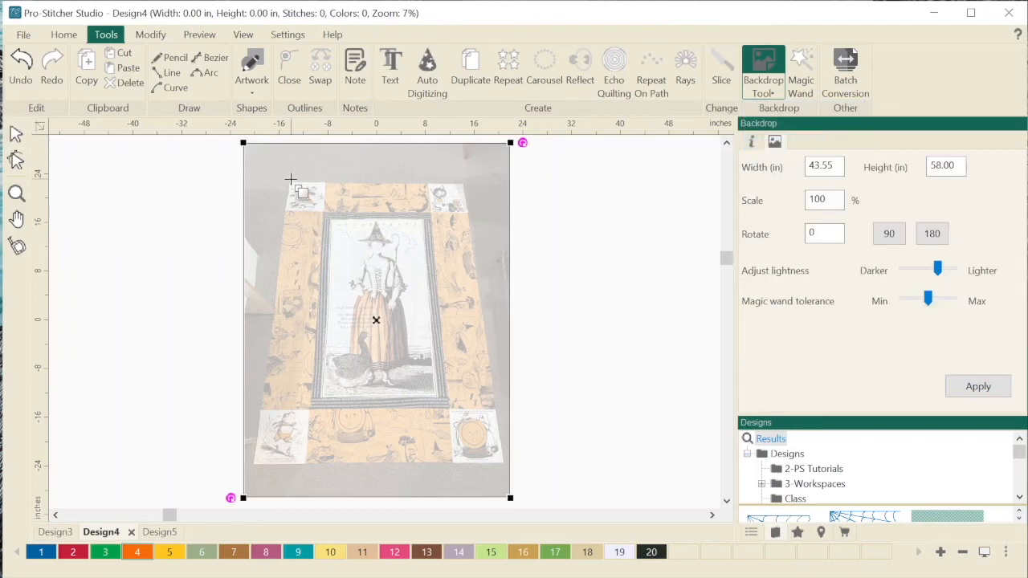
{"action": "left_click_drag", "start_coordinate": [289, 182], "coordinate": [462, 185]}
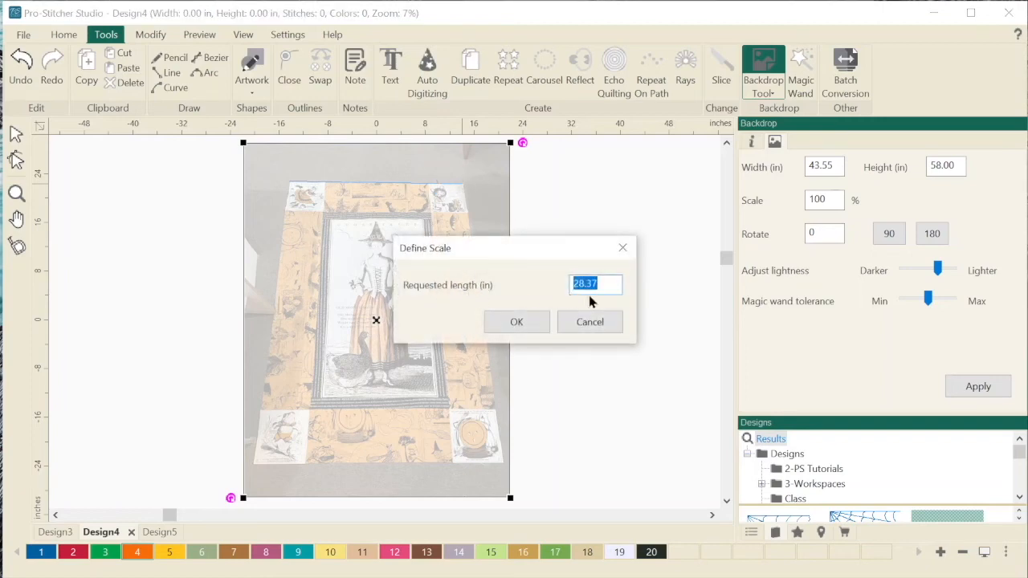
{"action": "type", "text": "45"}
{"action": "left_click", "coordinate": [516, 322]}
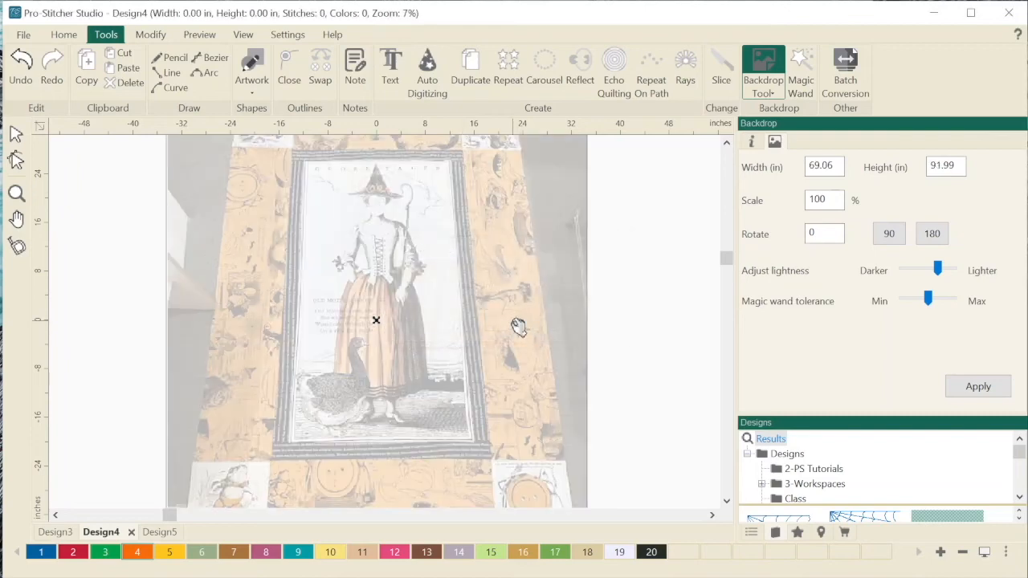
{"action": "scroll", "coordinate": [401, 322], "scroll_direction": "down", "scroll_amount": 2}
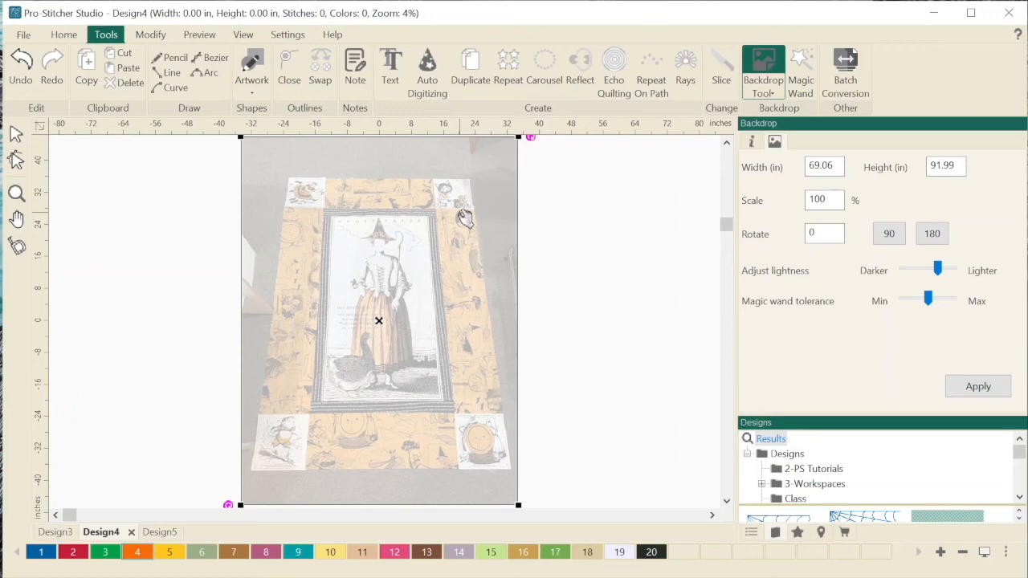
{"action": "left_click_drag", "start_coordinate": [453, 250], "coordinate": [452, 250]}
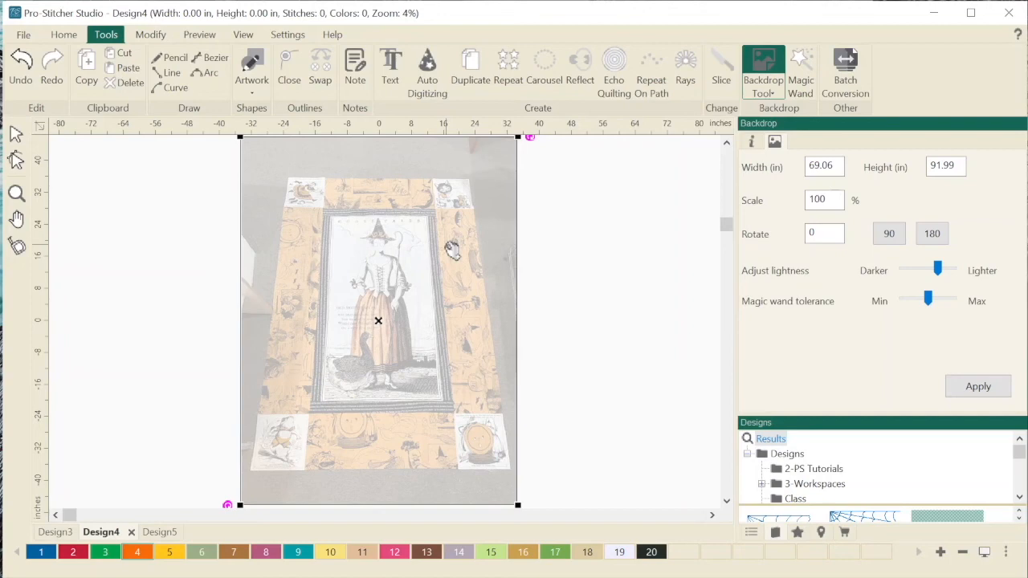